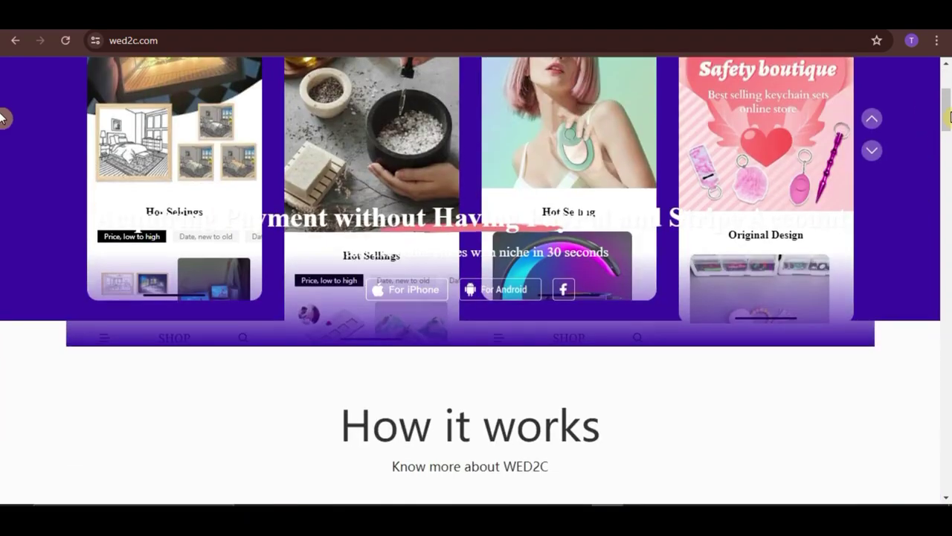
# Step: Browse wed2c.com's How it works, Free Store and Sell everywhere sections, then go to cjdropshipping.com
pyautogui.moveTo(949, 118); pyautogui.dragTo(945, 51)
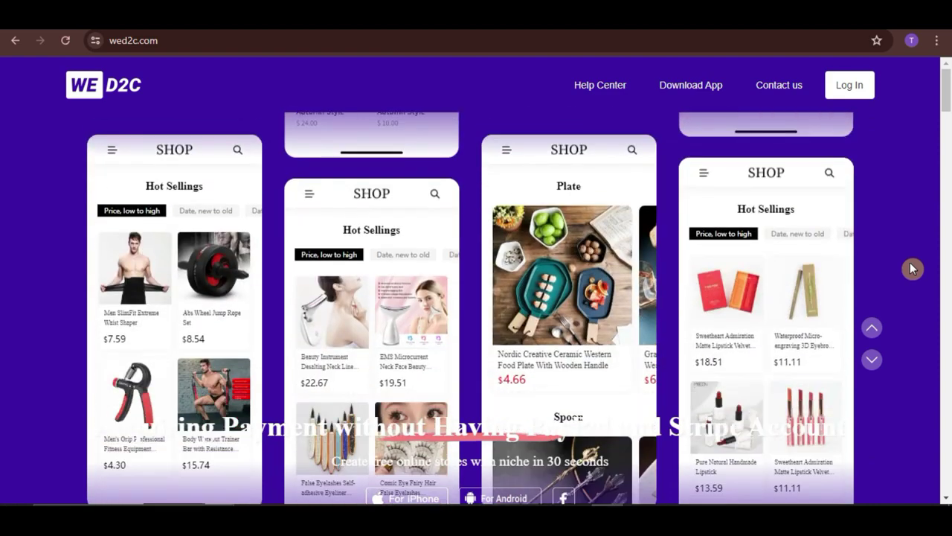
pyautogui.scroll(-3, 927, 149)
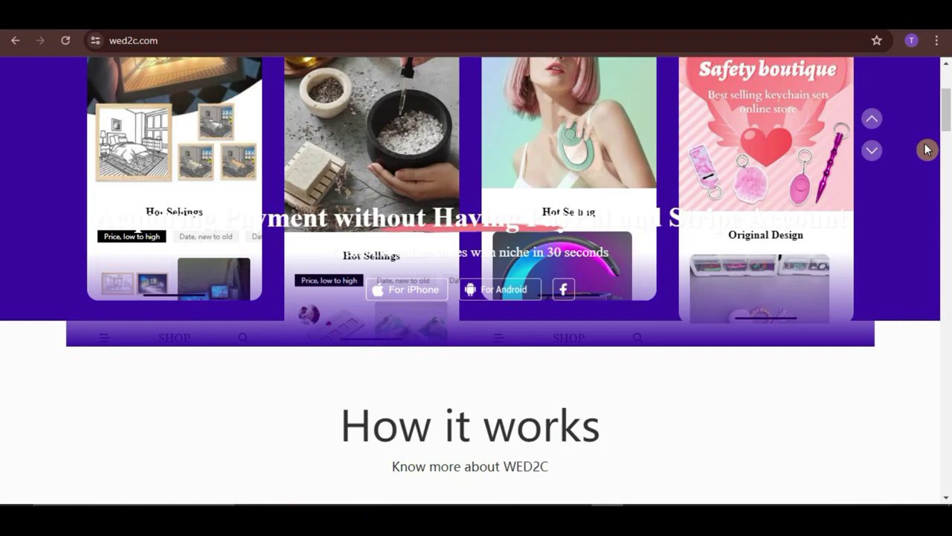
pyautogui.scroll(-6, 4, 176)
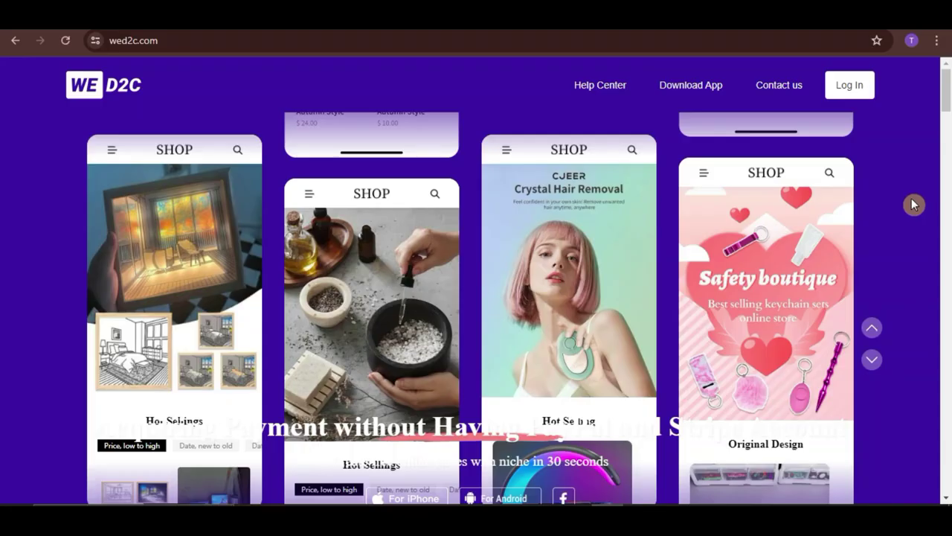
pyautogui.scroll(-3, 920, 158)
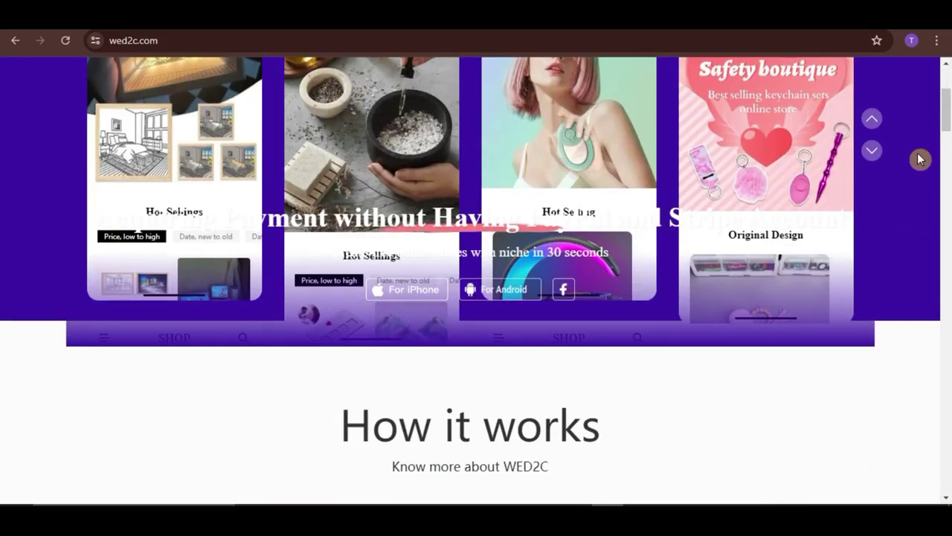
pyautogui.moveTo(950, 117); pyautogui.dragTo(950, 272)
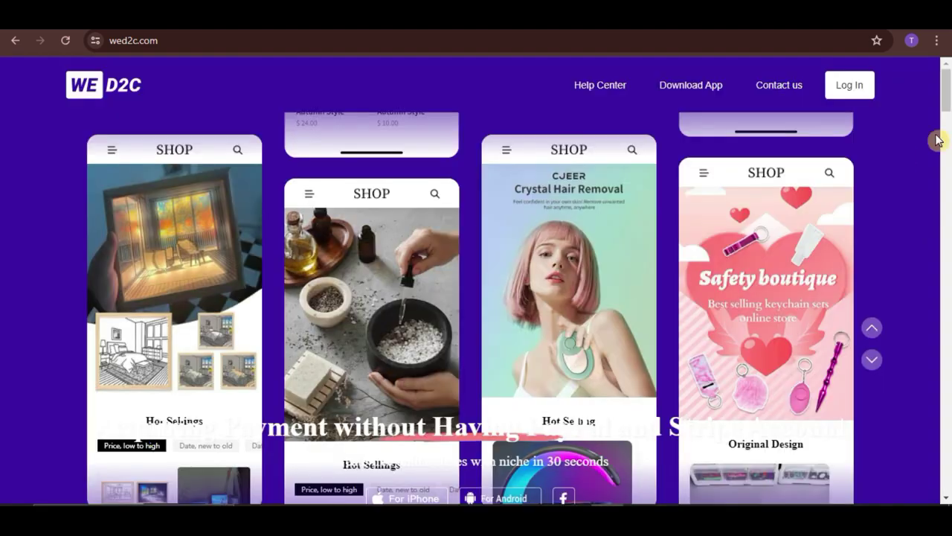
pyautogui.scroll(-3, 937, 142)
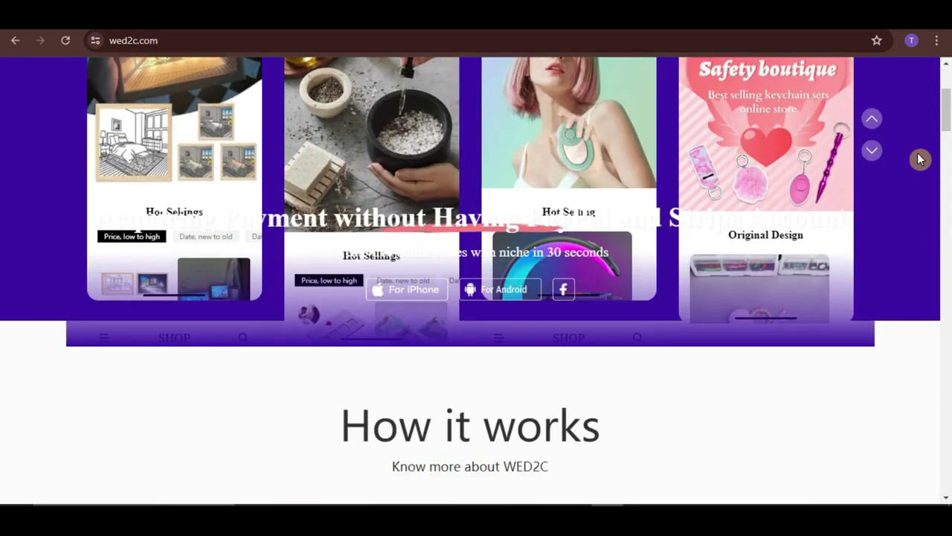
pyautogui.moveTo(949, 142); pyautogui.dragTo(949, 277)
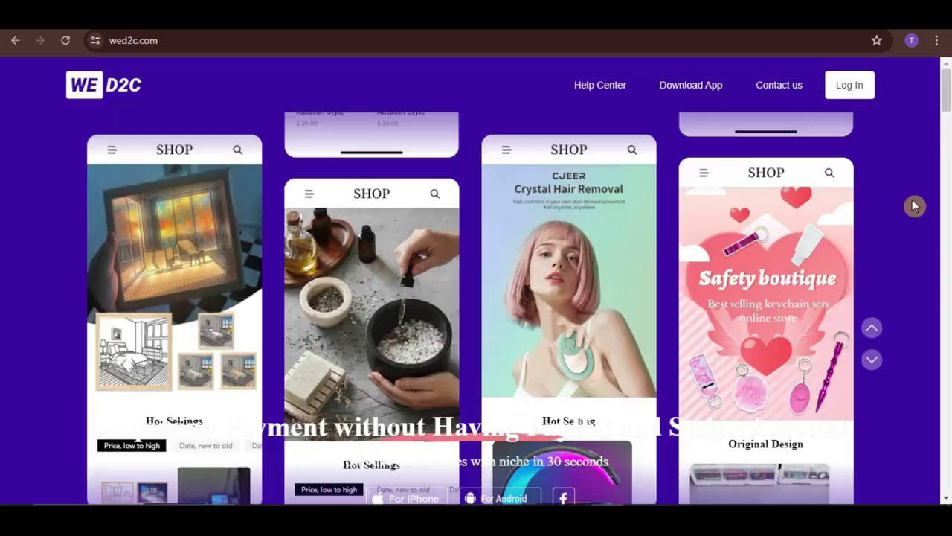
pyautogui.scroll(-3, 926, 153)
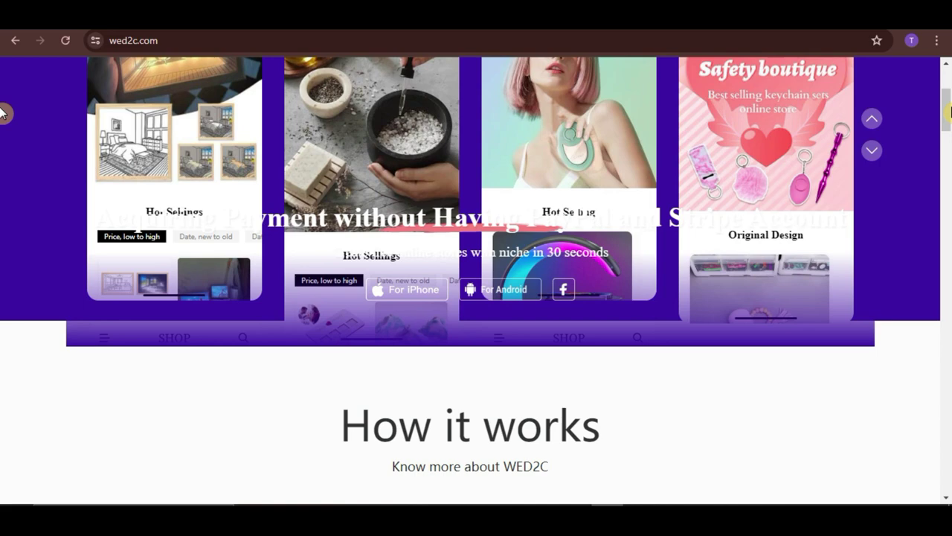
pyautogui.moveTo(950, 111); pyautogui.dragTo(948, 271)
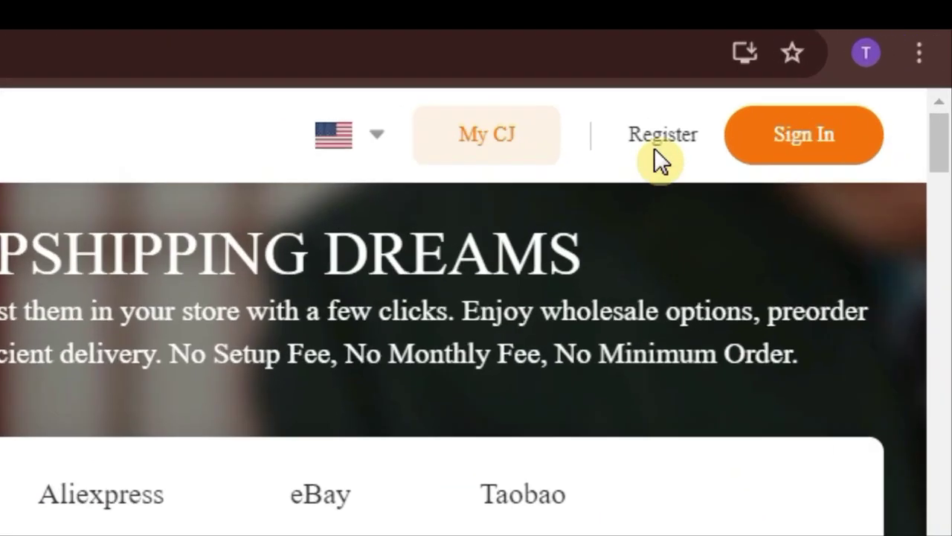
# Step: Register a CJdropshipping account with Google sign-in, choosing the Google account and confirming
pyautogui.click(656, 145)
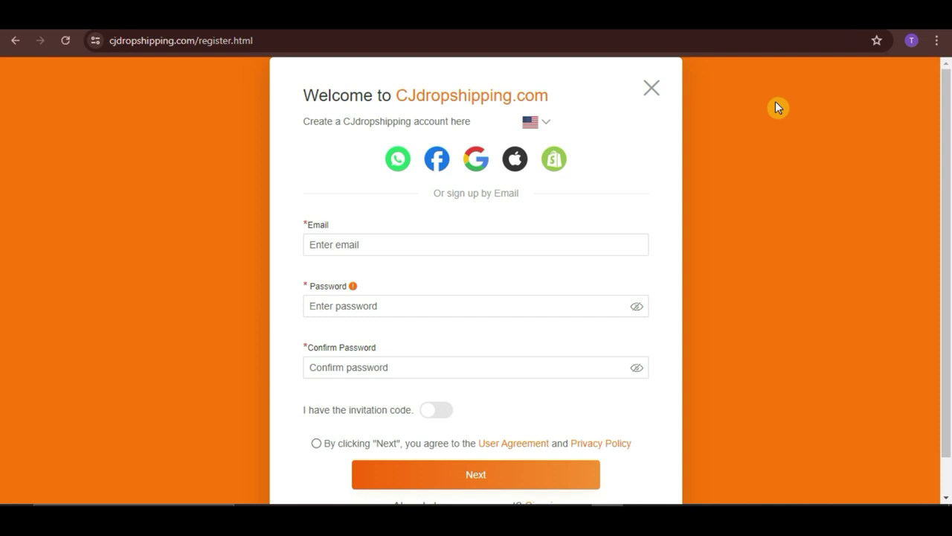
pyautogui.click(478, 159)
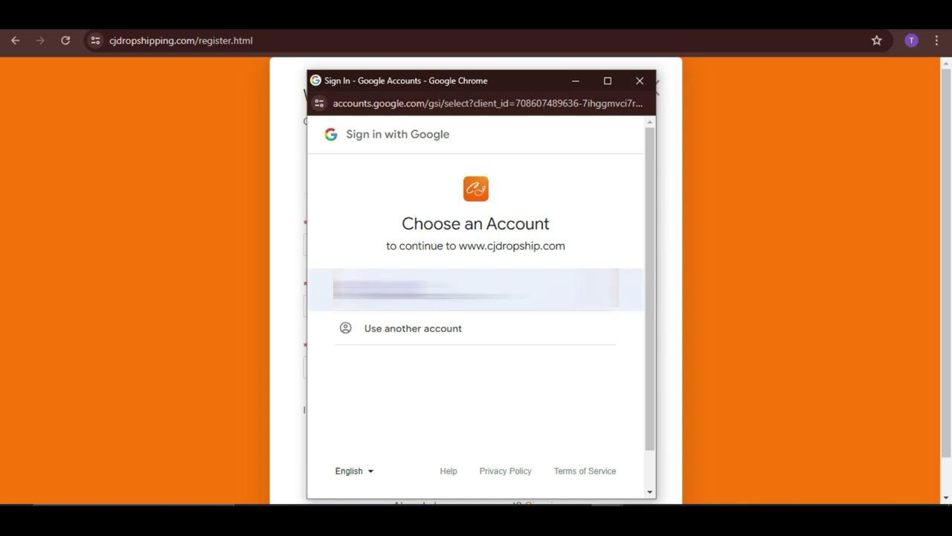
pyautogui.click(376, 290)
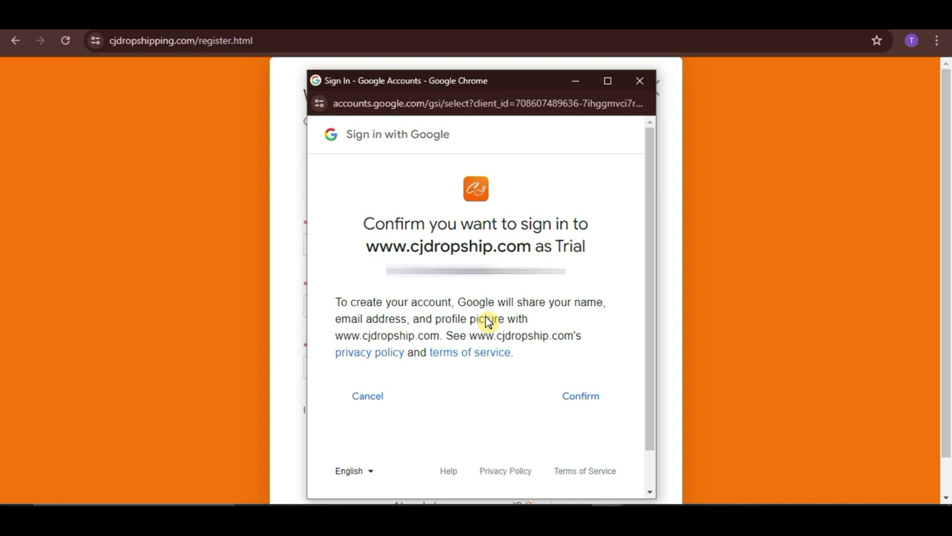
pyautogui.click(580, 398)
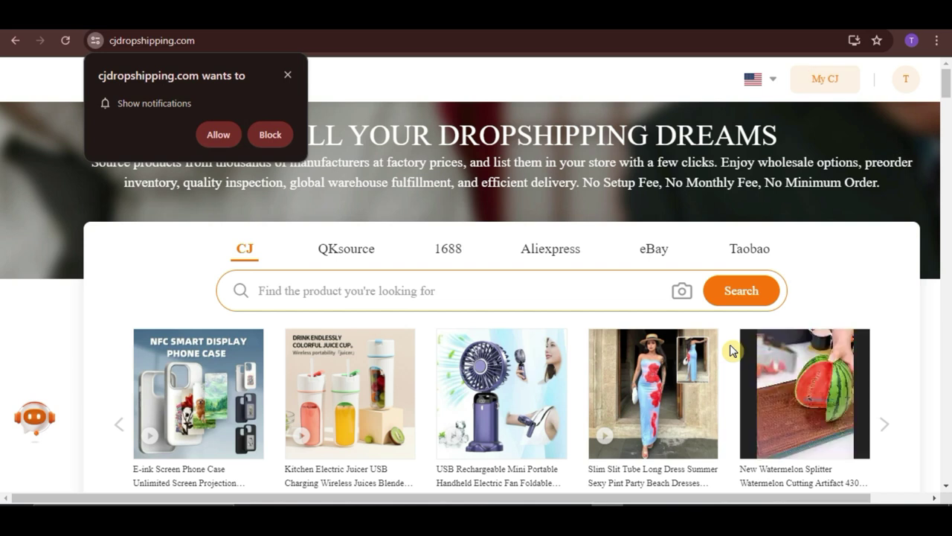
# Step: Block the notification prompt and open the full wholesale product list via View More
pyautogui.click(289, 77)
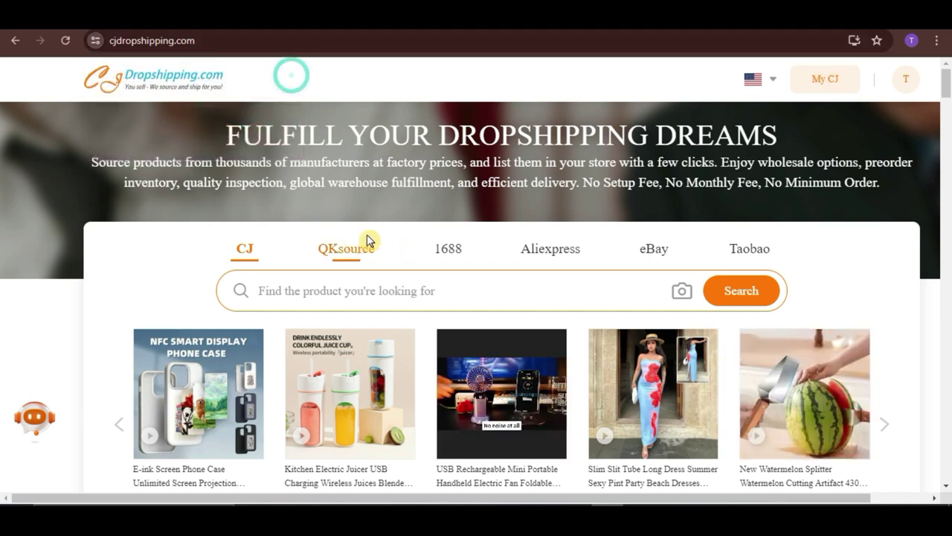
pyautogui.scroll(-2, 536, 245)
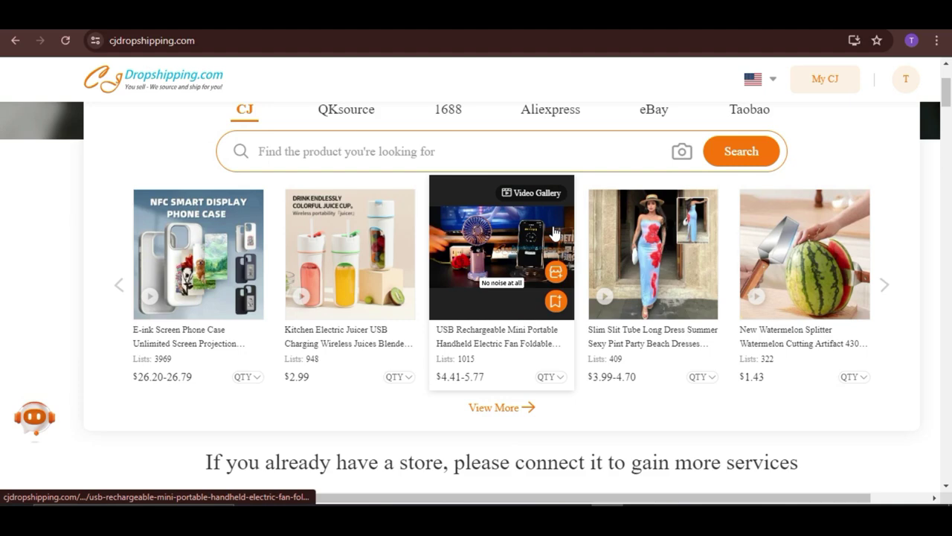
pyautogui.click(517, 433)
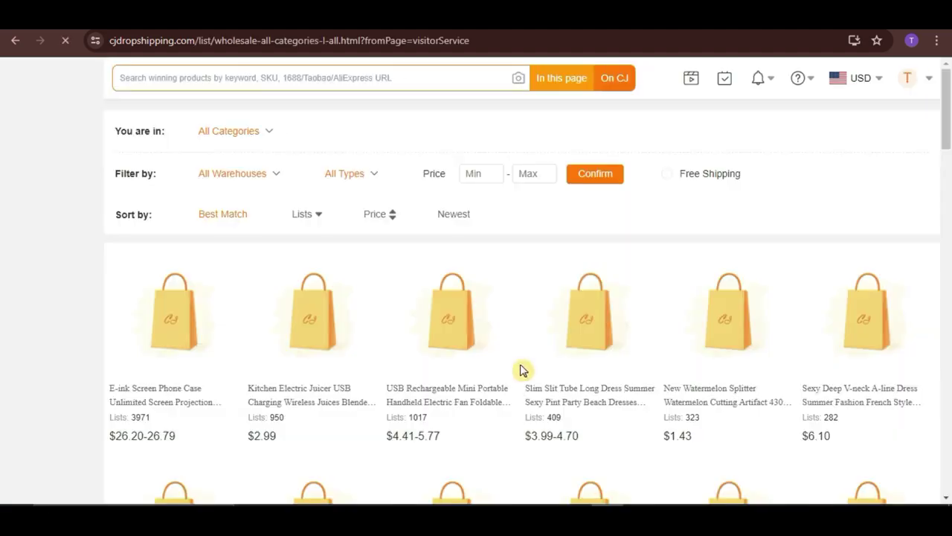
# Step: Scroll the product grid to the Air Conditioning Fan Desk Misting Fan and open its page
pyautogui.scroll(-1, 759, 163)
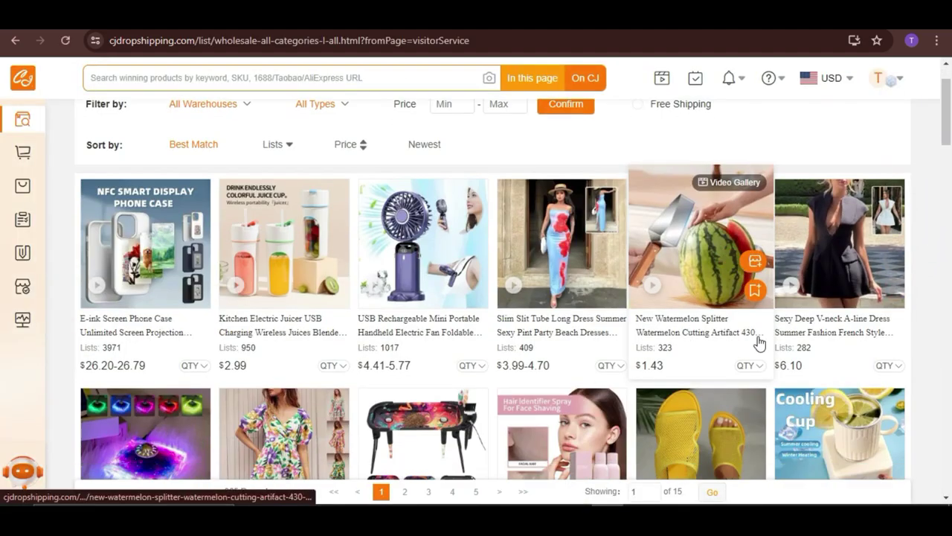
pyautogui.scroll(-1, 759, 142)
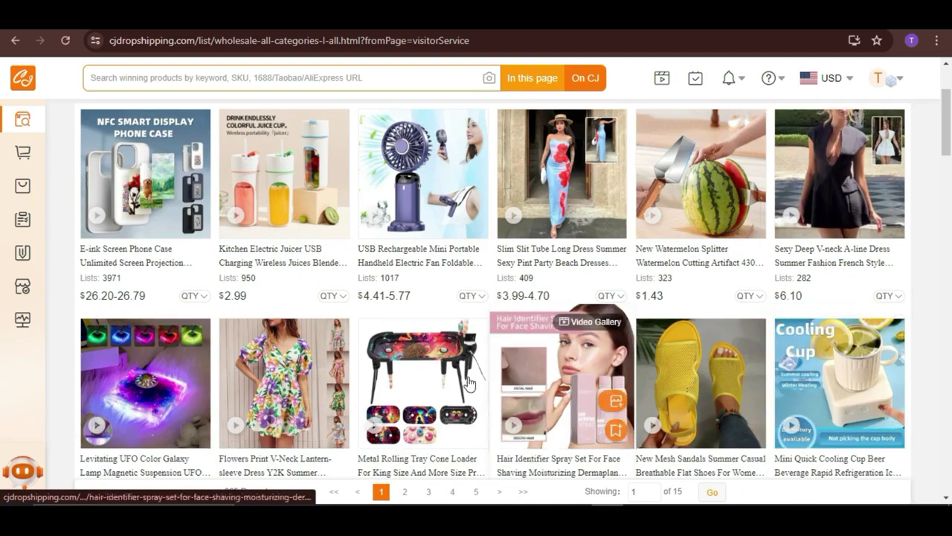
pyautogui.scroll(-5, 565, 394)
pyautogui.scroll(-6, 688, 425)
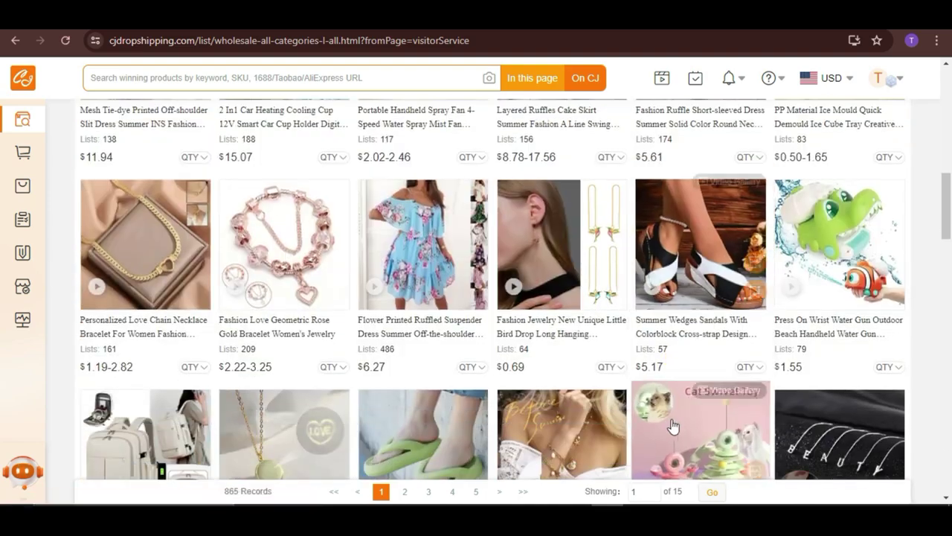
pyautogui.scroll(-4, 848, 363)
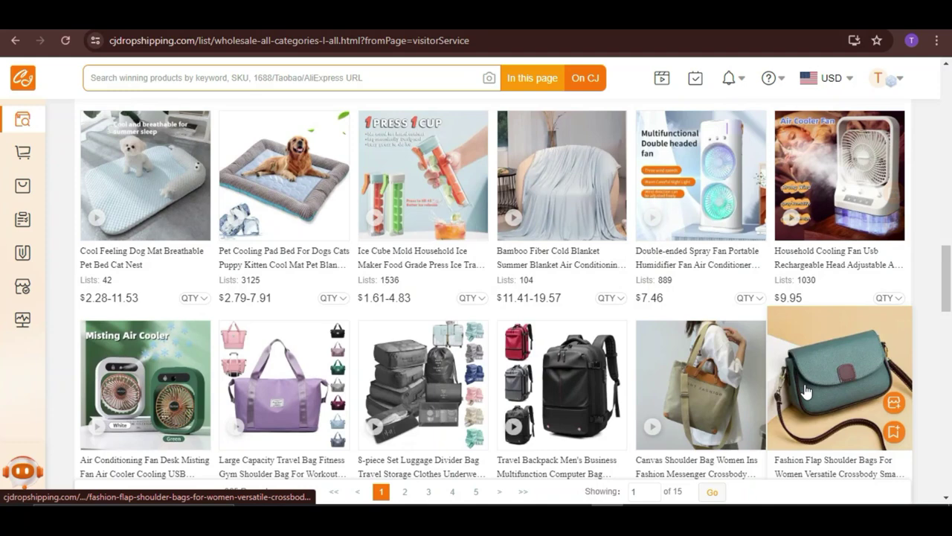
pyautogui.scroll(-1, 785, 401)
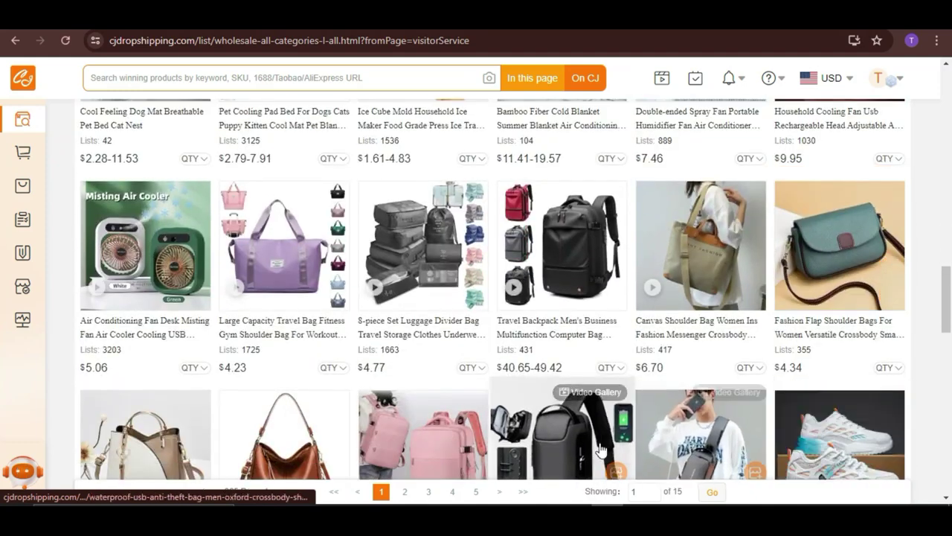
pyautogui.scroll(-2, 565, 433)
pyautogui.scroll(-1, 566, 433)
pyautogui.scroll(2, 84, 334)
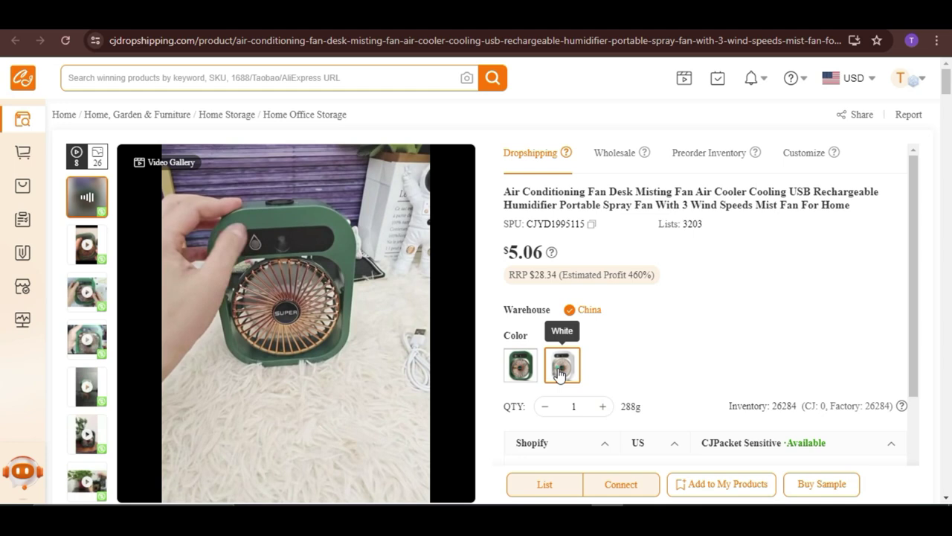
# Step: Choose the White misting fan variant and launch the WE D2C Sell and Earn dialog
pyautogui.click(563, 365)
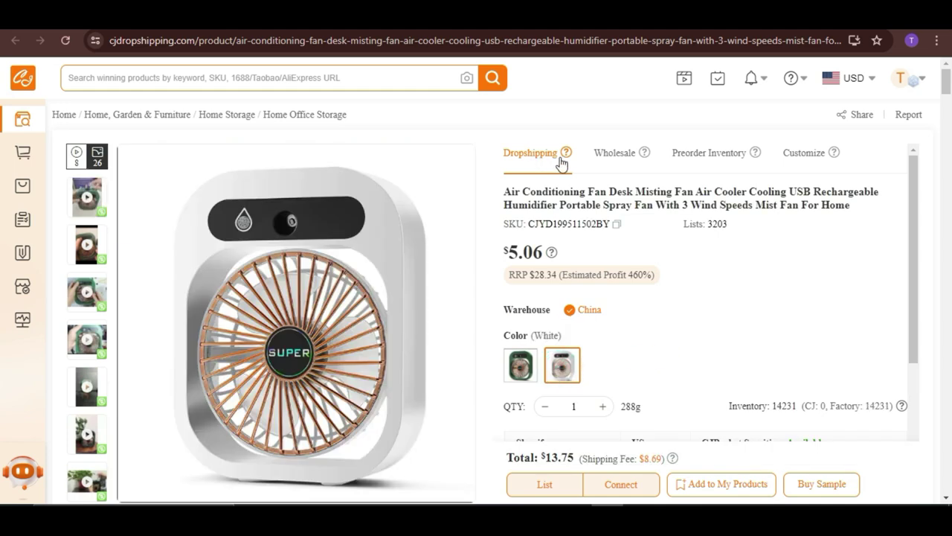
pyautogui.scroll(-2, 837, 263)
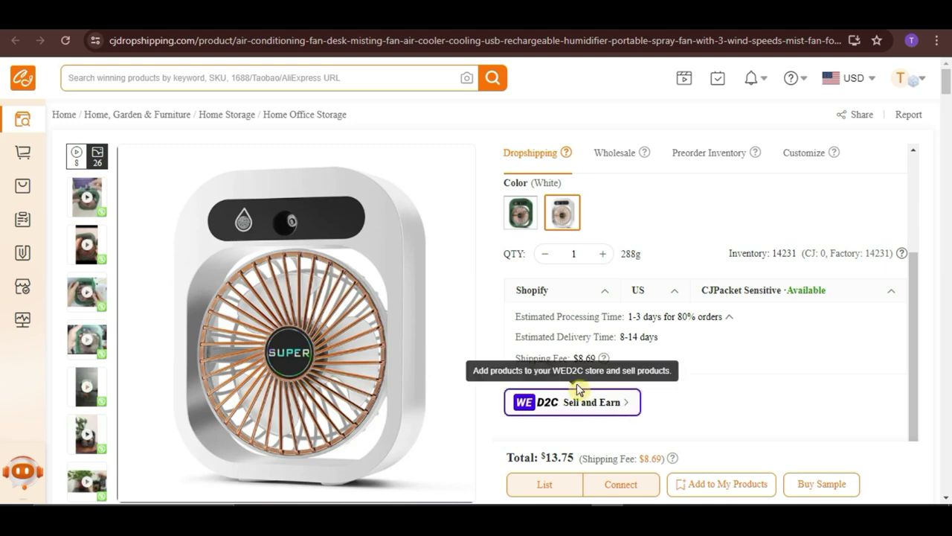
pyautogui.click(575, 411)
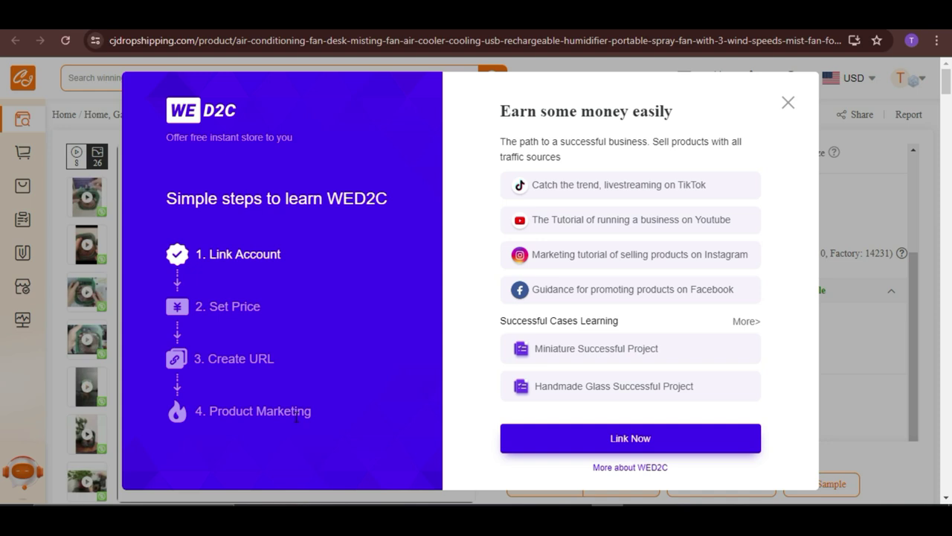
# Step: Start linking a WED2C account from the dialog, ending on the WED2C homepage
pyautogui.click(584, 441)
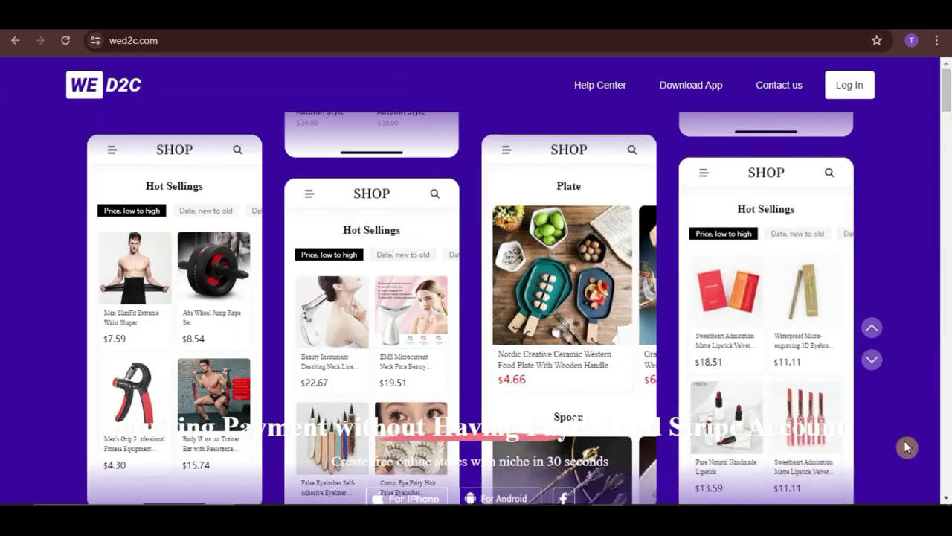
# Step: Reach the 'Welcome to WED2C' business log-in page through Log In and the Store section
pyautogui.scroll(-3, 907, 439)
pyautogui.scroll(-2, 905, 432)
pyautogui.scroll(5, 899, 432)
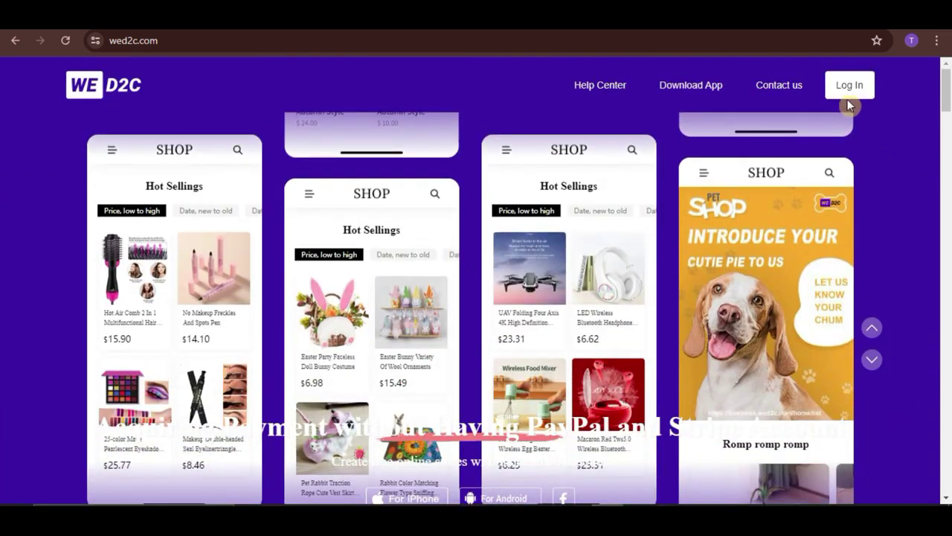
pyautogui.click(849, 85)
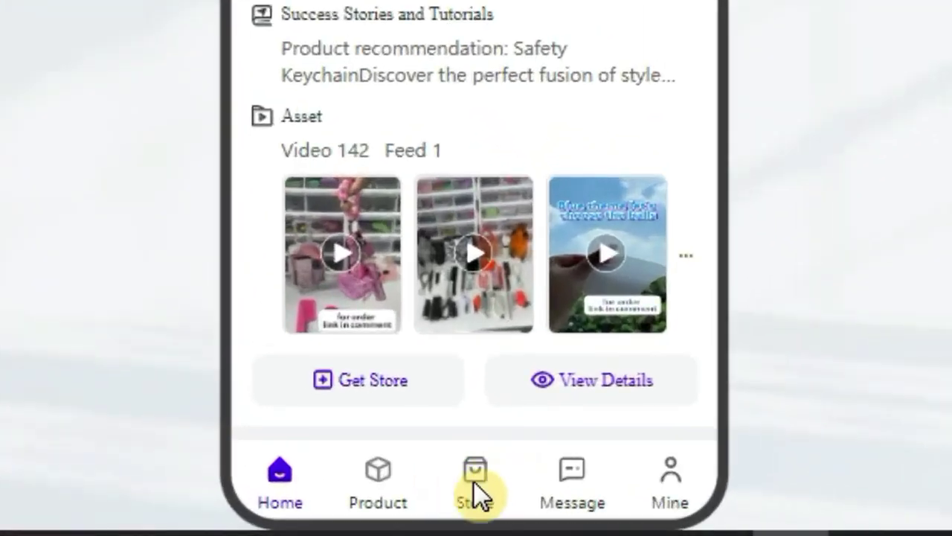
pyautogui.click(475, 482)
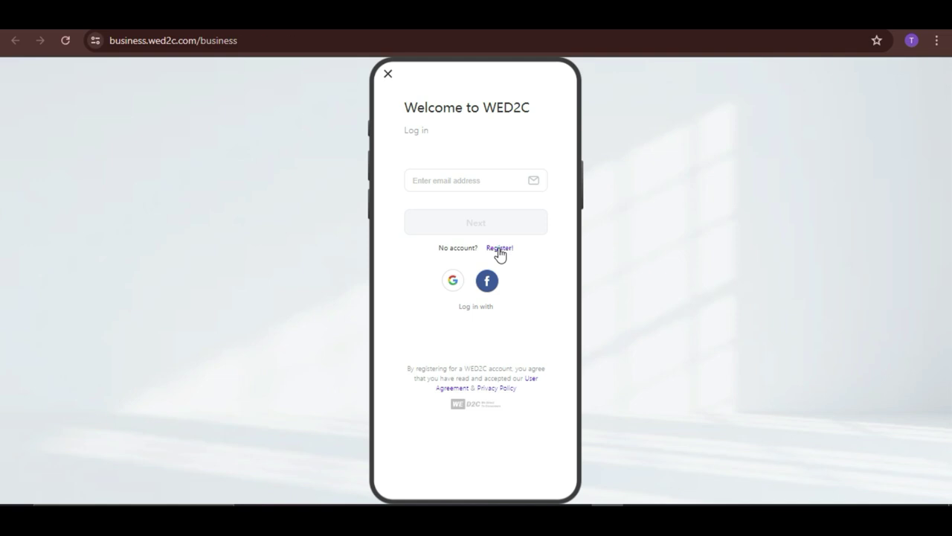
# Step: Start WED2C registration by pasting the sign-up email address and continuing
pyautogui.click(498, 252)
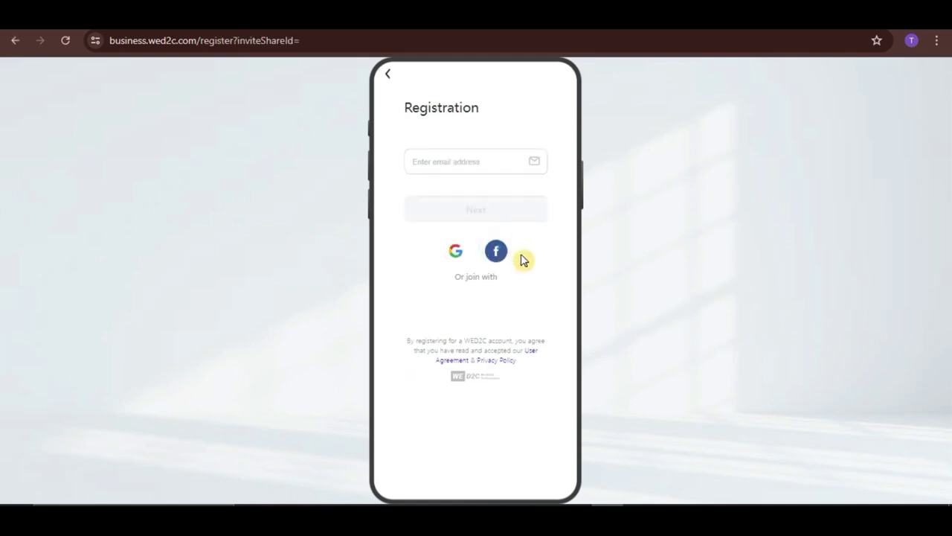
pyautogui.click(489, 156)
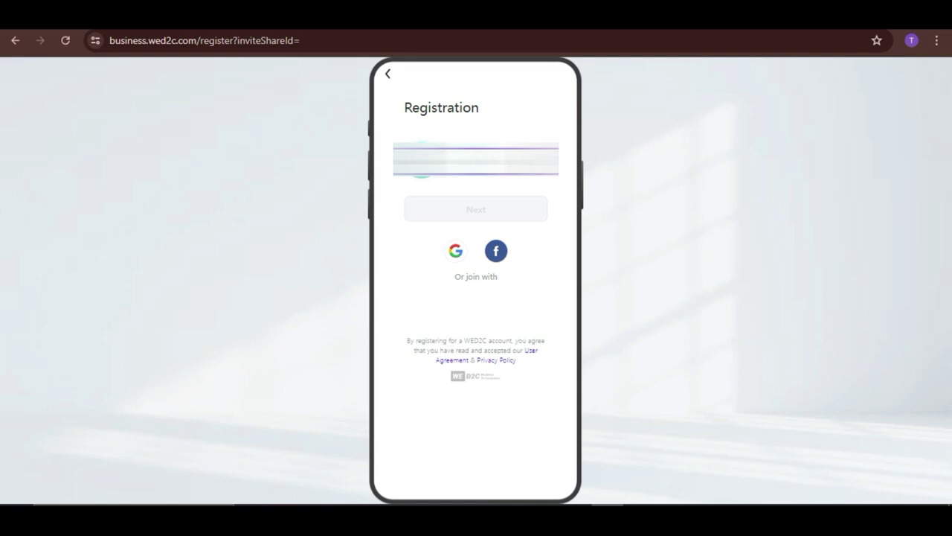
pyautogui.hotkey('ctrl', 'v')
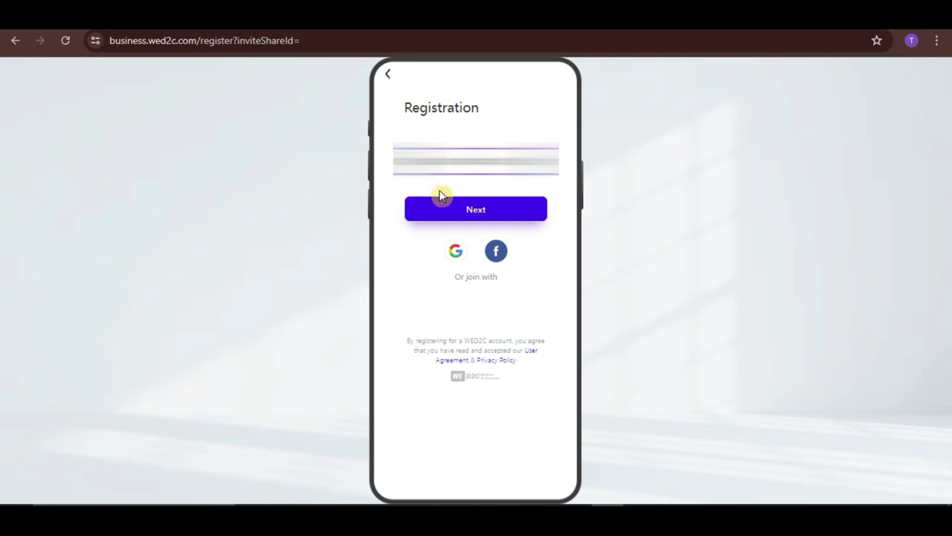
pyautogui.click(456, 215)
pyautogui.click(456, 215)
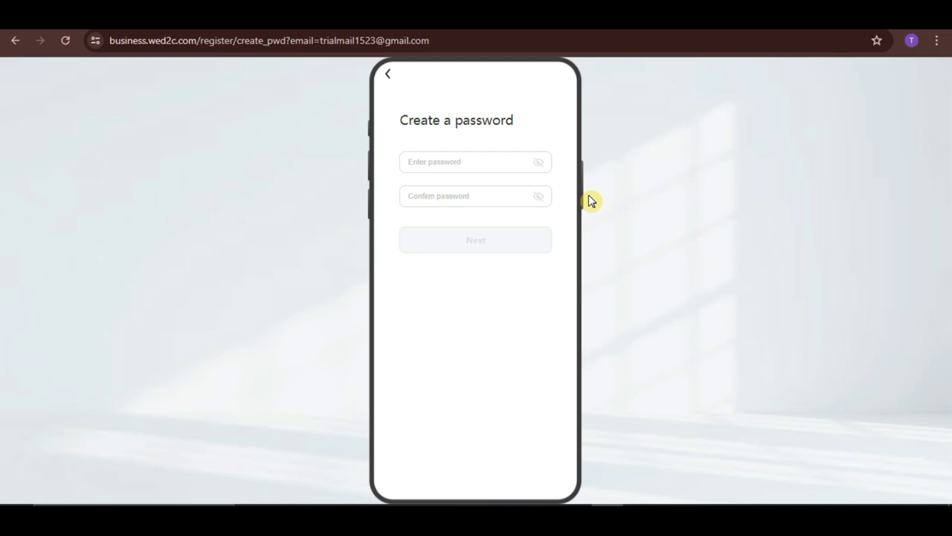
# Step: Enter the new account password in both password fields and submit it
pyautogui.click(450, 165)
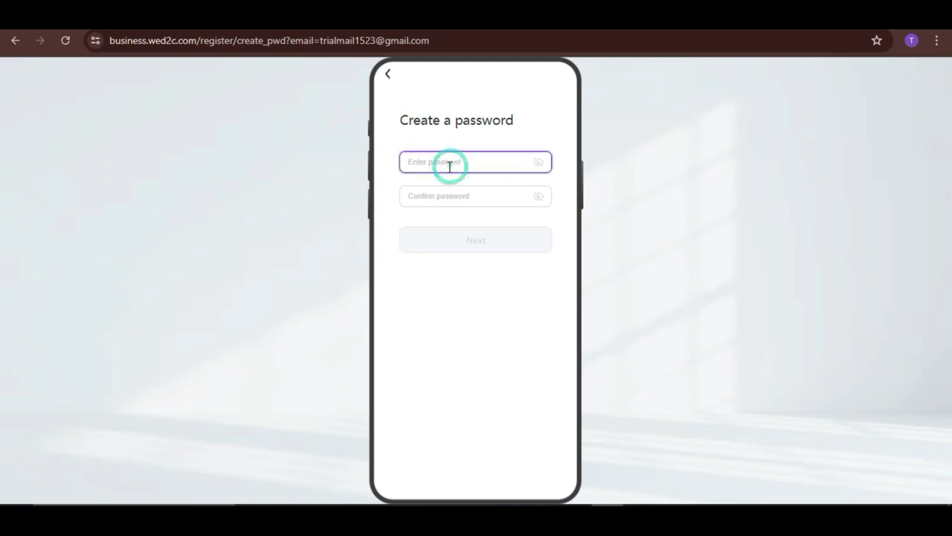
pyautogui.write('1234567')
pyautogui.press('Tab')
pyautogui.write('1234567')
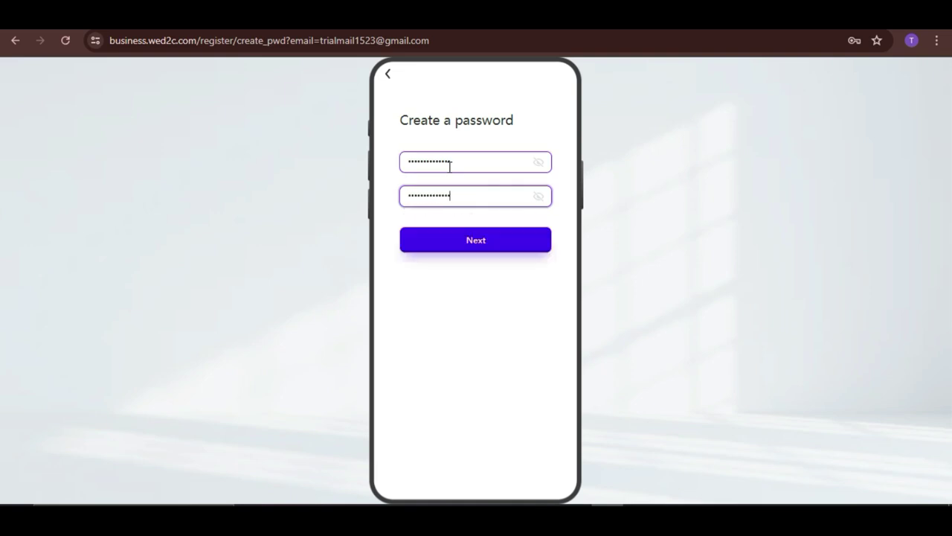
pyautogui.click(476, 245)
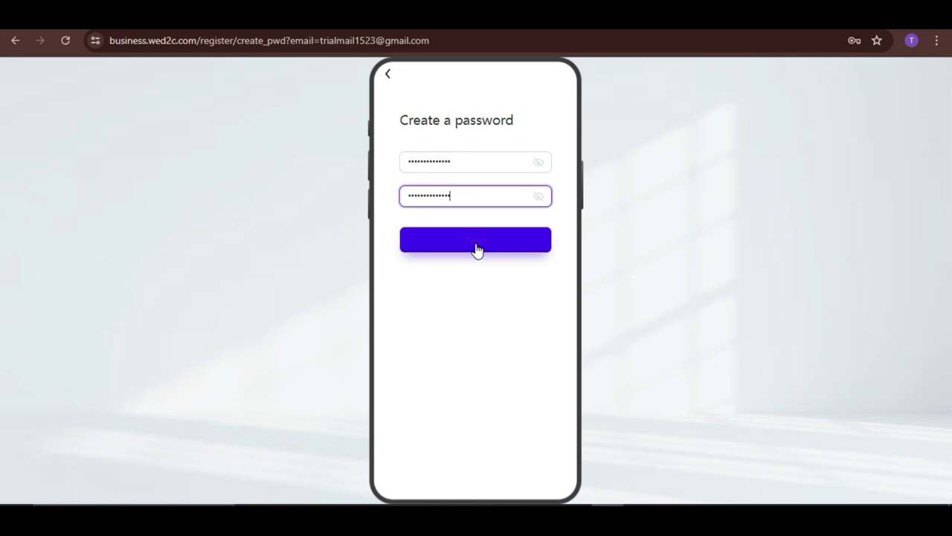
# Step: Submit the password, save it in Chrome, and start on the first name field
pyautogui.click(487, 252)
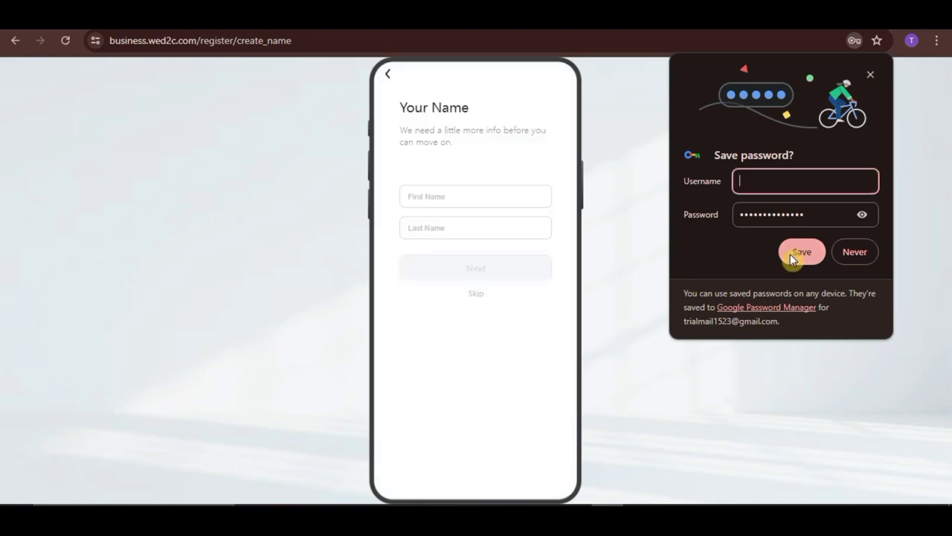
pyautogui.click(794, 251)
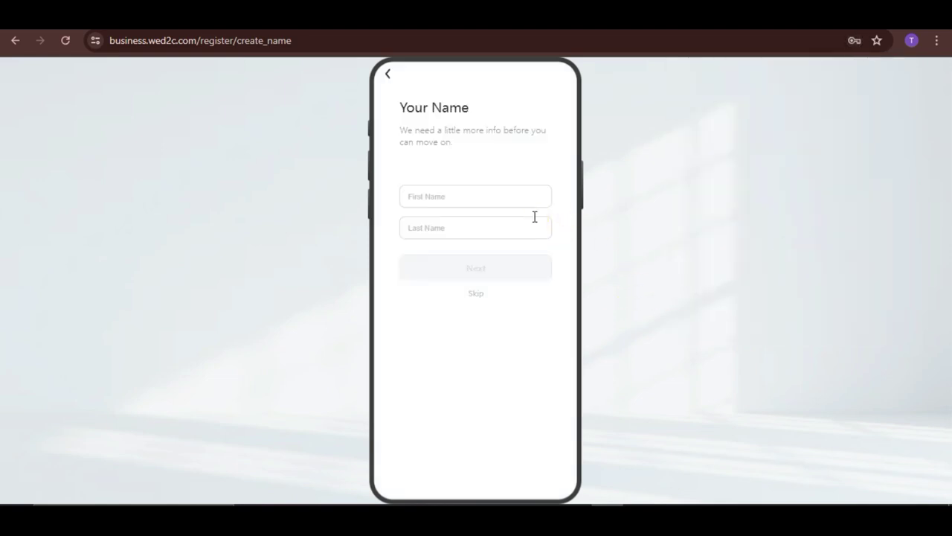
pyautogui.click(510, 200)
pyautogui.click(451, 198)
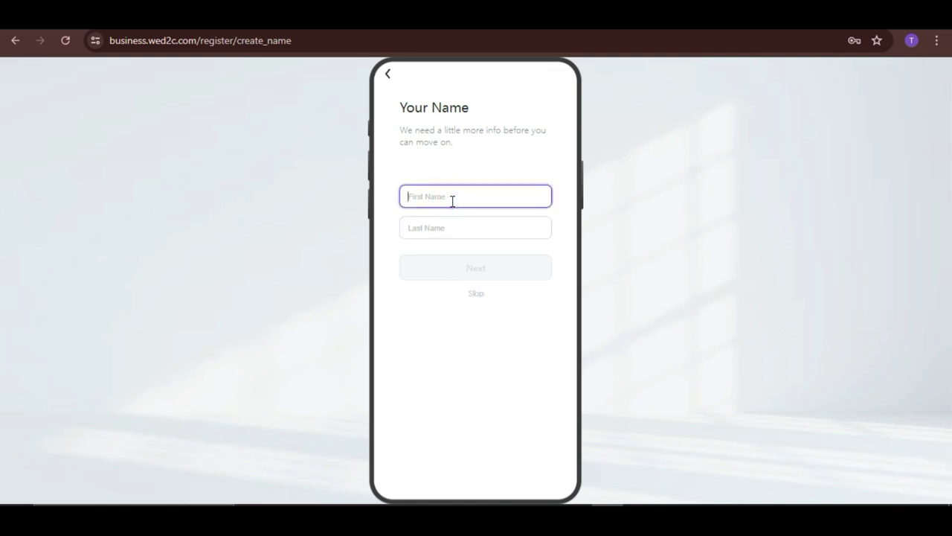
# Step: Enter the account holder's last name and continue through the Basic Information step
pyautogui.click(453, 237)
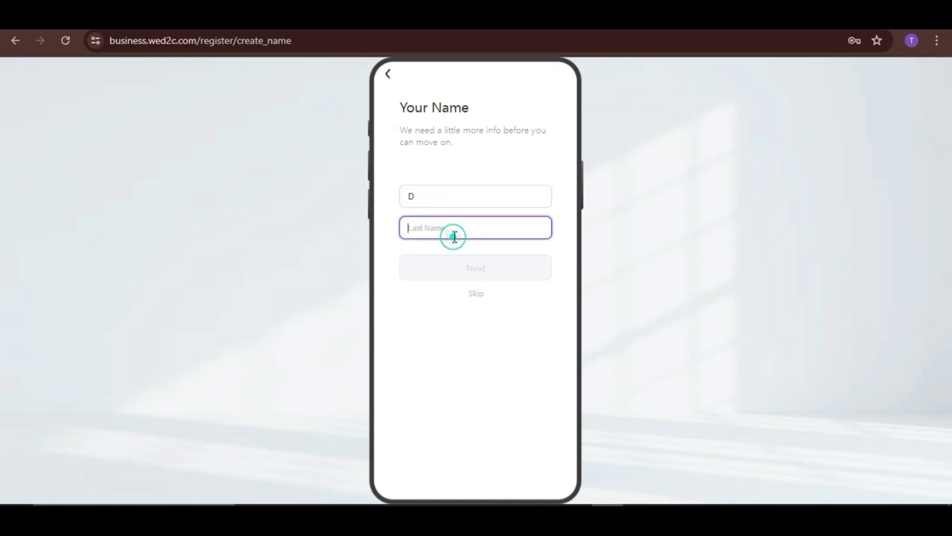
pyautogui.write('4')
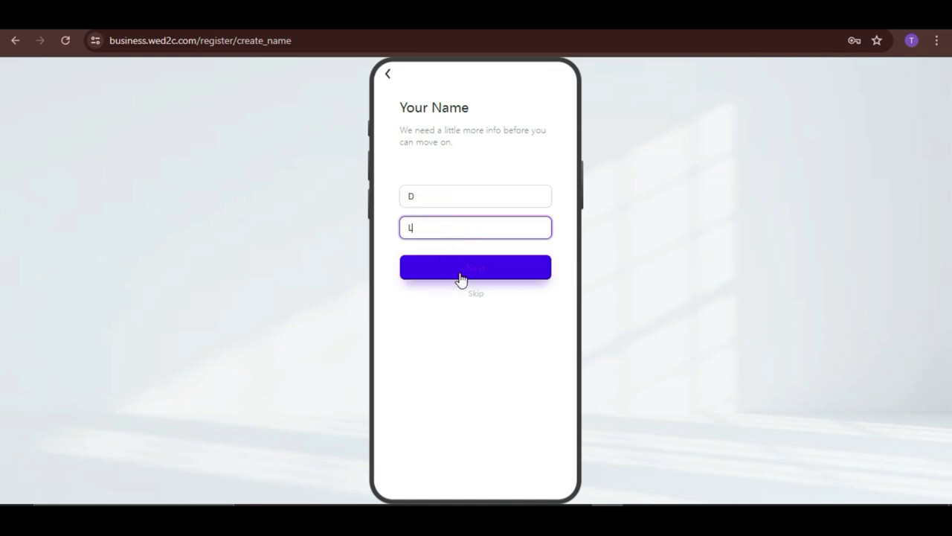
pyautogui.click(473, 276)
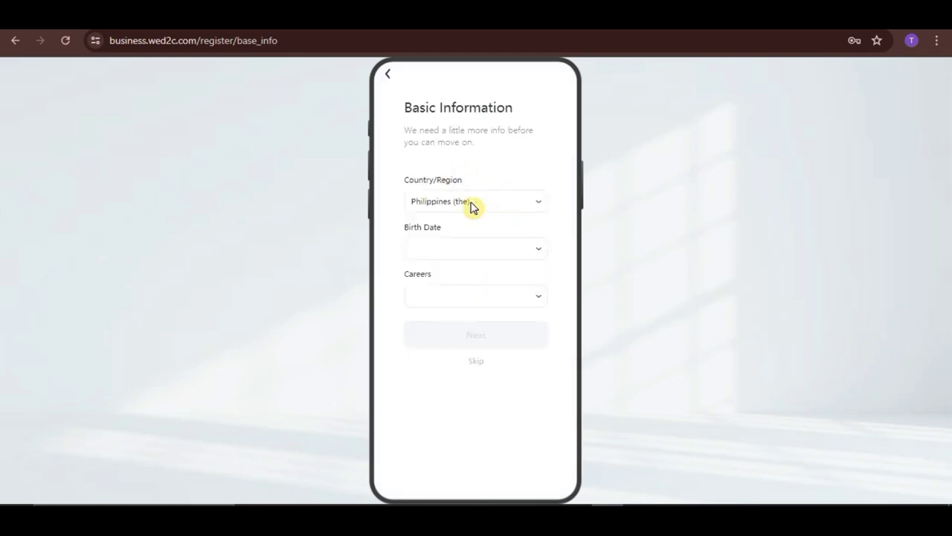
pyautogui.click(526, 250)
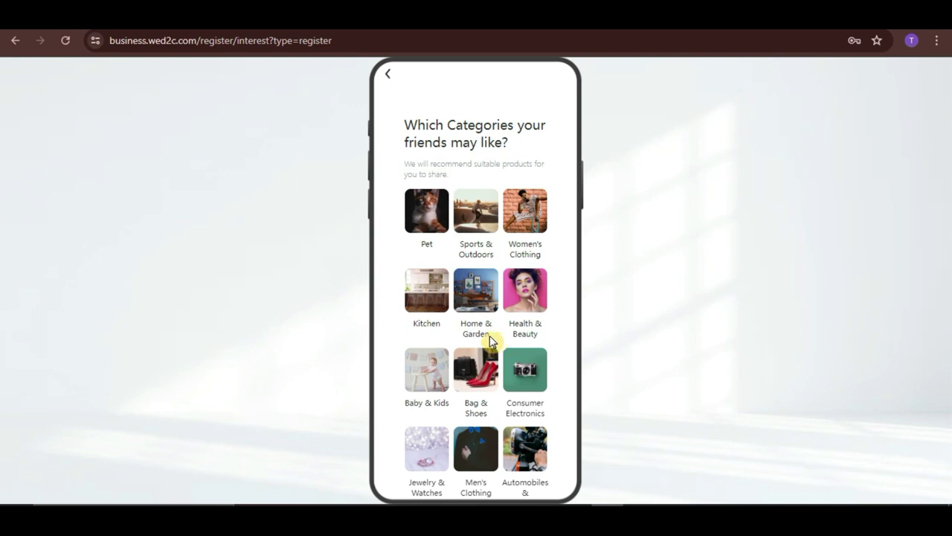
# Step: Select Pet, Health & Beauty, Kitchen, Bag & Shoes, Consumer Electronics and Home & Garden, then save
pyautogui.click(427, 227)
pyautogui.click(527, 302)
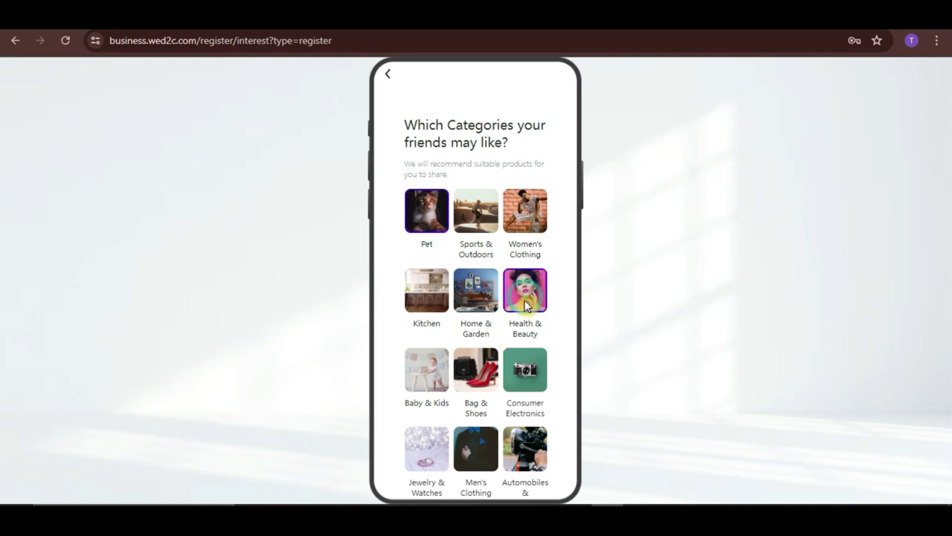
pyautogui.click(433, 299)
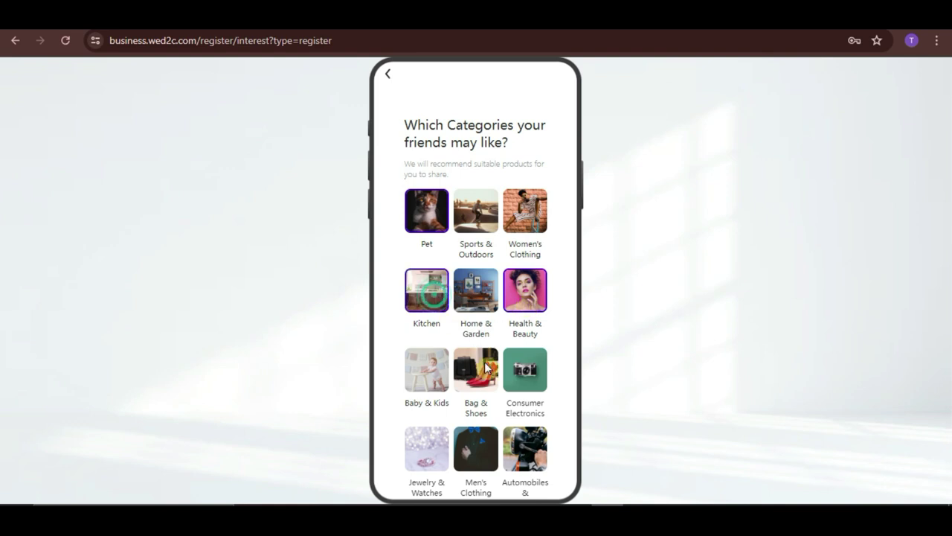
pyautogui.click(480, 372)
pyautogui.scroll(-2, 533, 376)
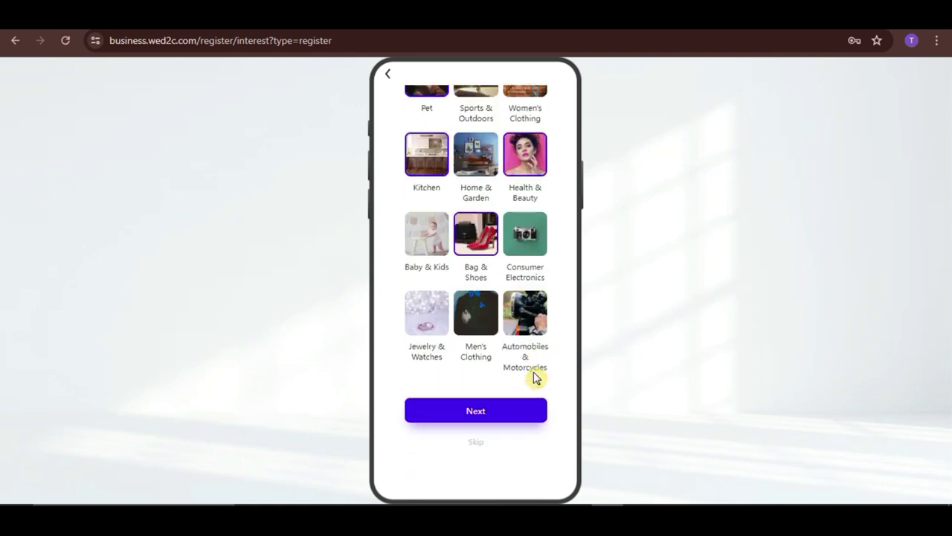
pyautogui.click(527, 242)
pyautogui.click(476, 155)
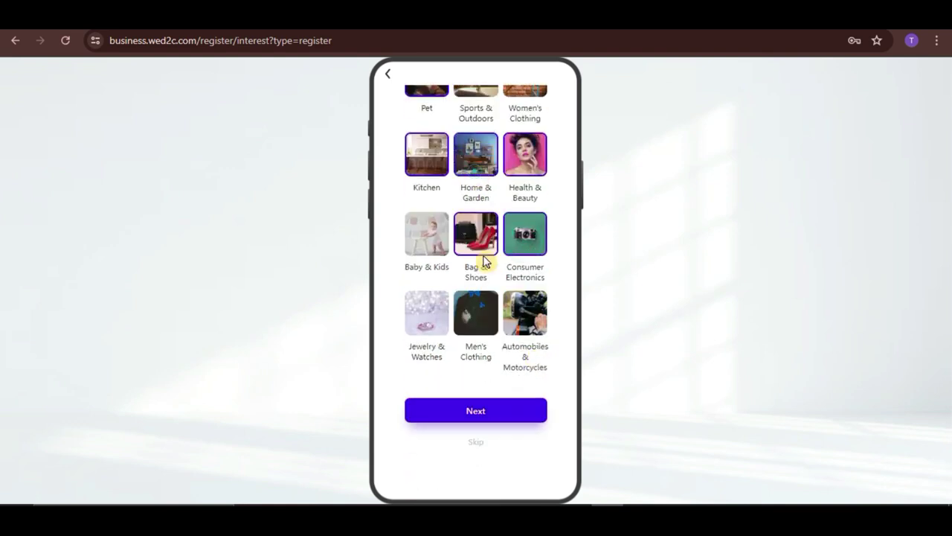
pyautogui.click(492, 412)
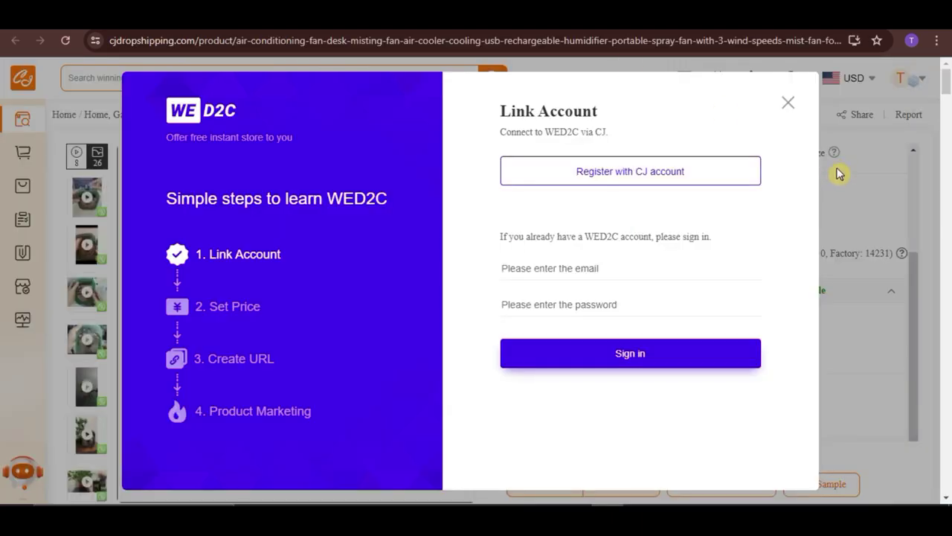
# Step: Sign in with the WED2C account email and password to link it to CJdropshipping
pyautogui.click(592, 267)
pyautogui.hotkey('ctrl', 'v')
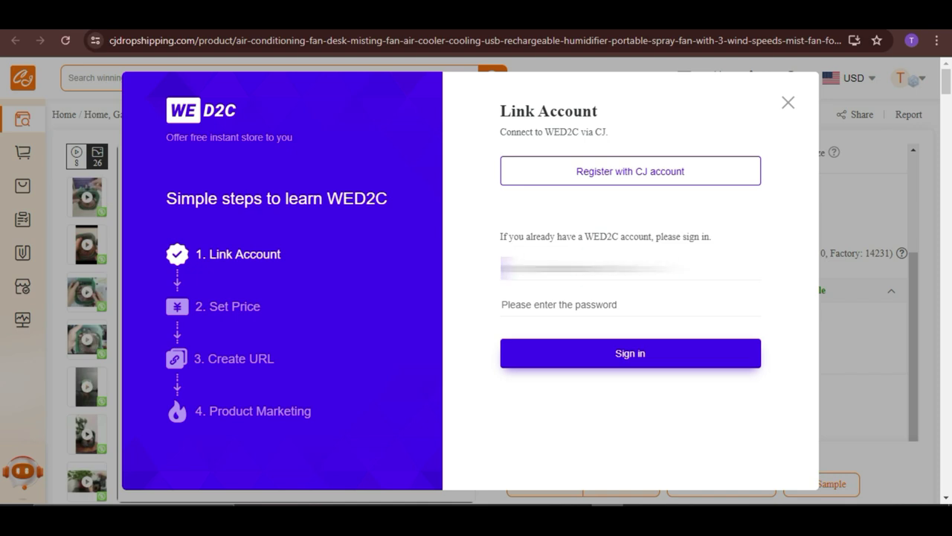
pyautogui.press('Tab')
pyautogui.write('•••••••')
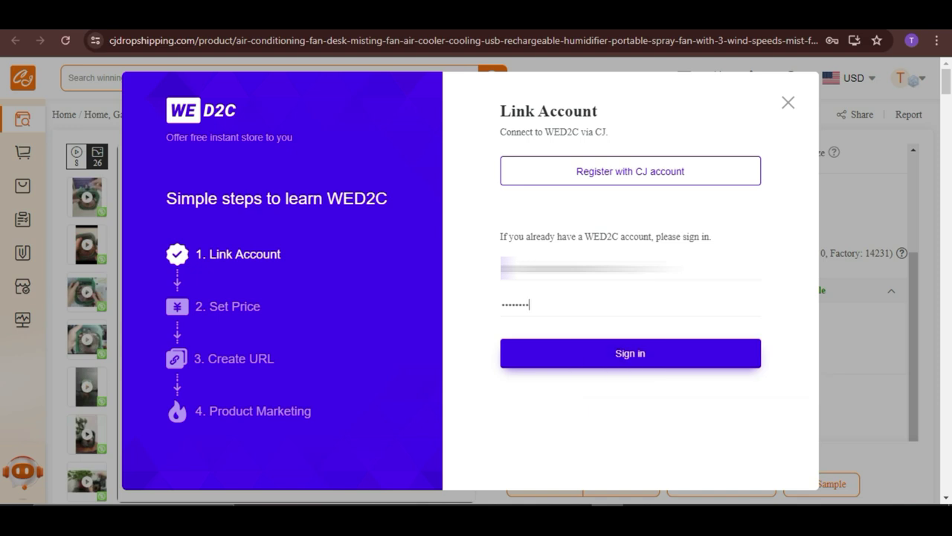
pyautogui.click(620, 355)
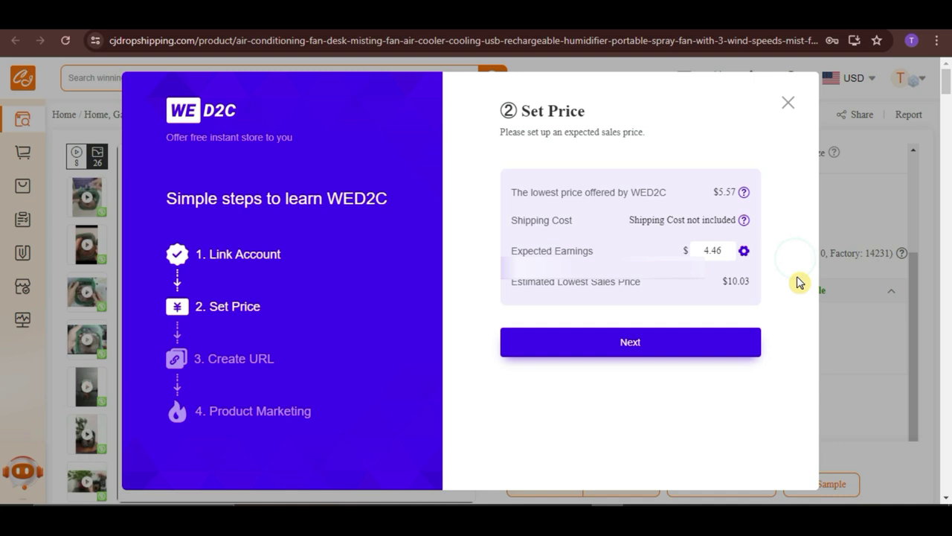
# Step: Set expected earnings to $10.50, create the fan's product link, and proceed to Market Now
pyautogui.click(737, 265)
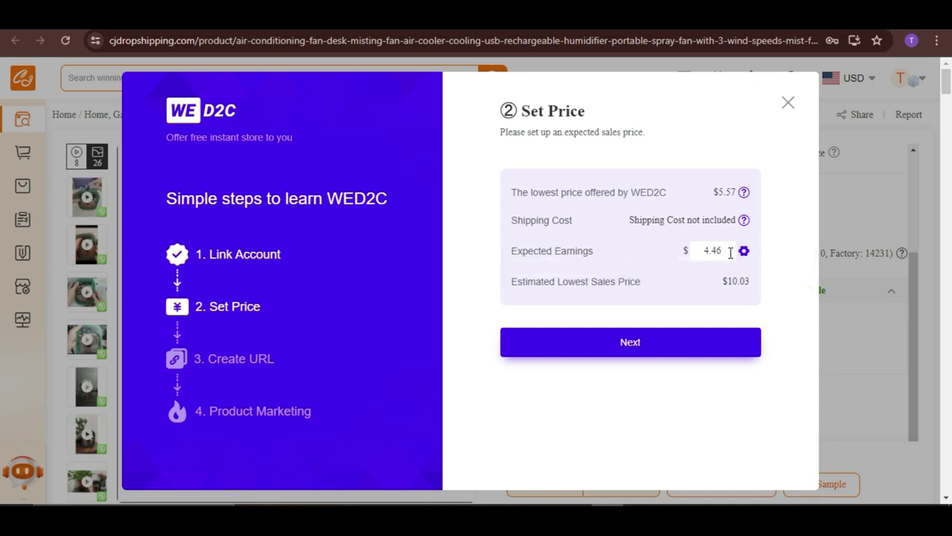
pyautogui.doubleClick(713, 250)
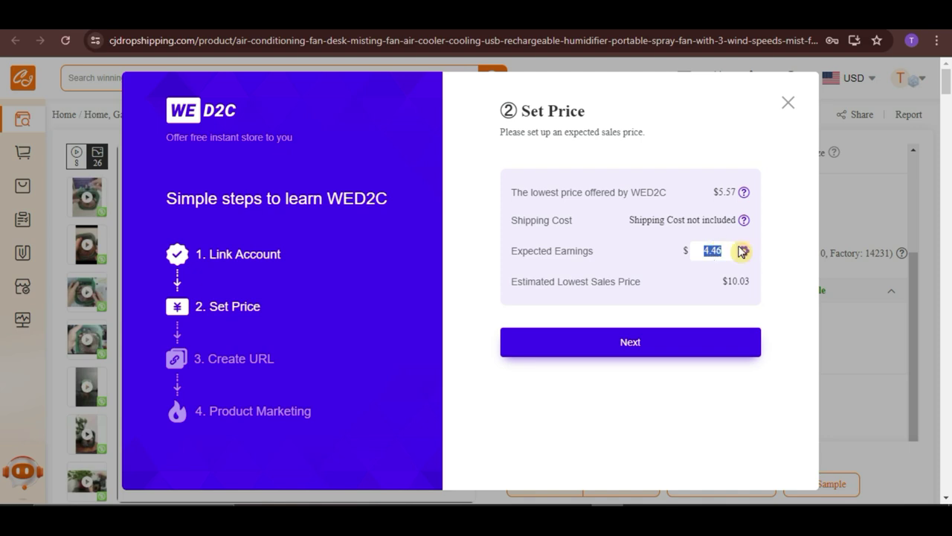
pyautogui.write('10.50')
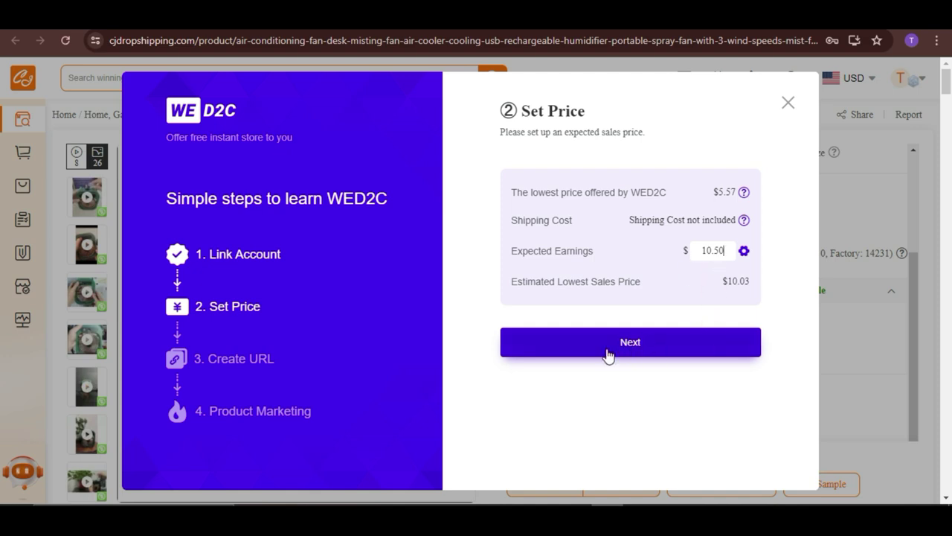
pyautogui.click(607, 354)
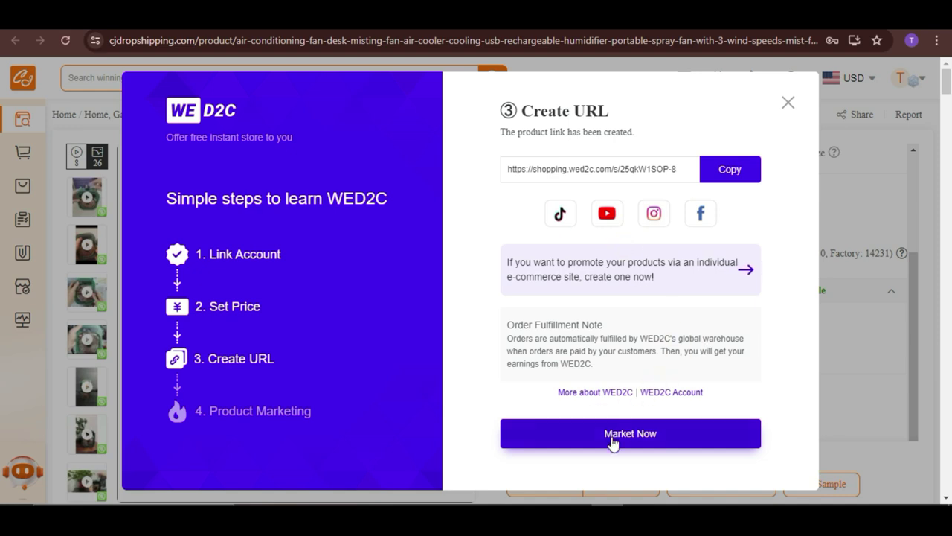
pyautogui.click(712, 256)
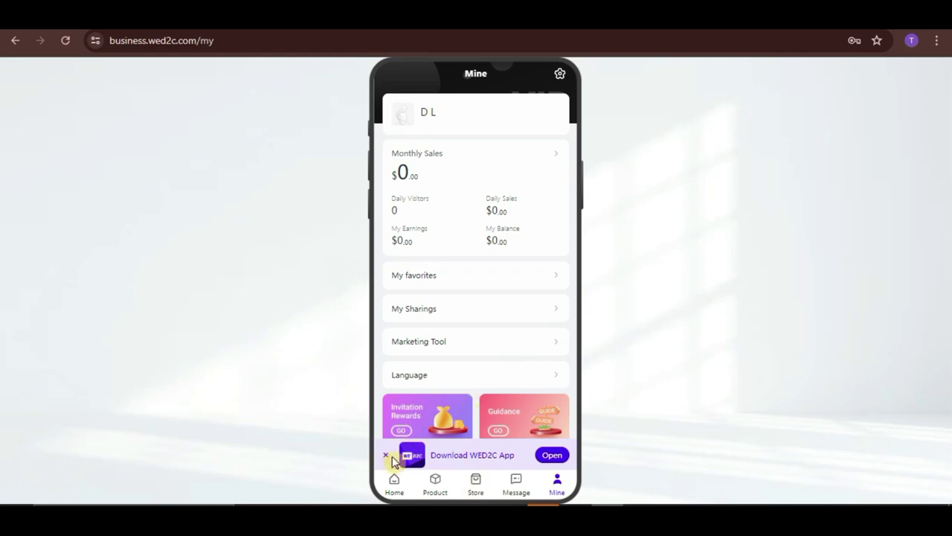
# Step: Dismiss the app download banner, then reach Store Guidance for Newbies from the Store section
pyautogui.click(386, 456)
pyautogui.scroll(-4, 476, 323)
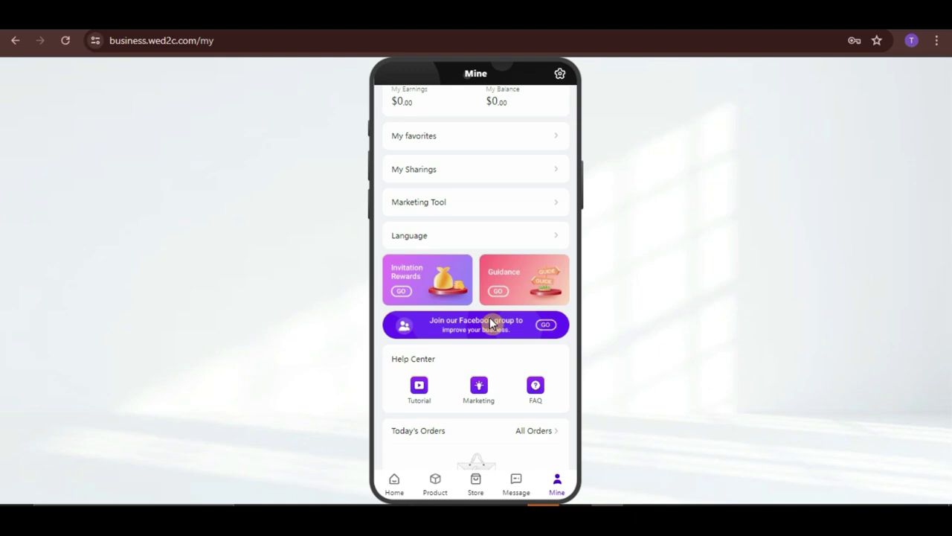
pyautogui.click(546, 318)
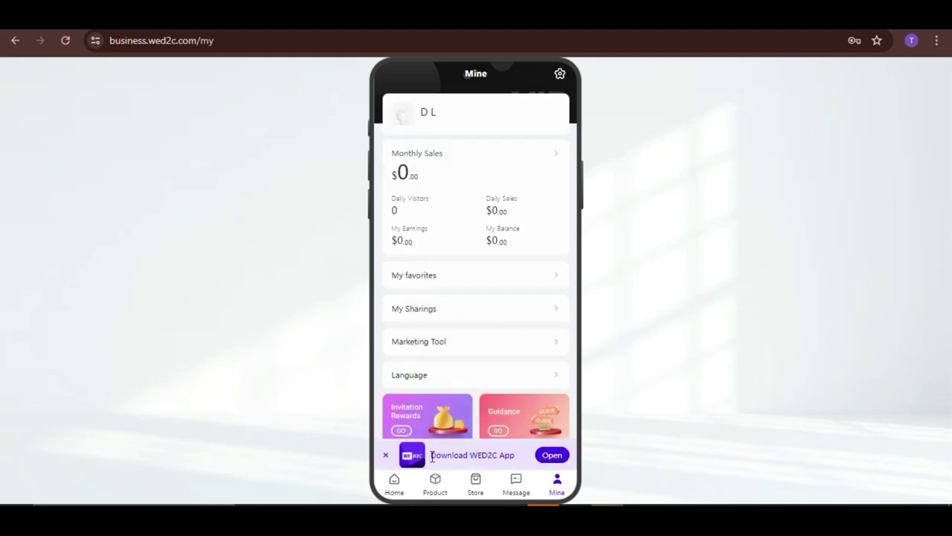
pyautogui.click(434, 484)
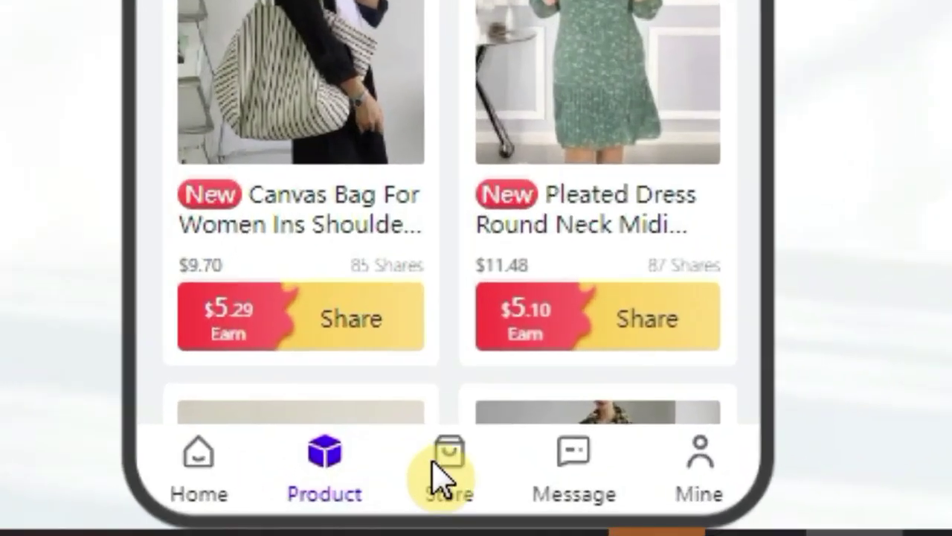
pyautogui.click(472, 482)
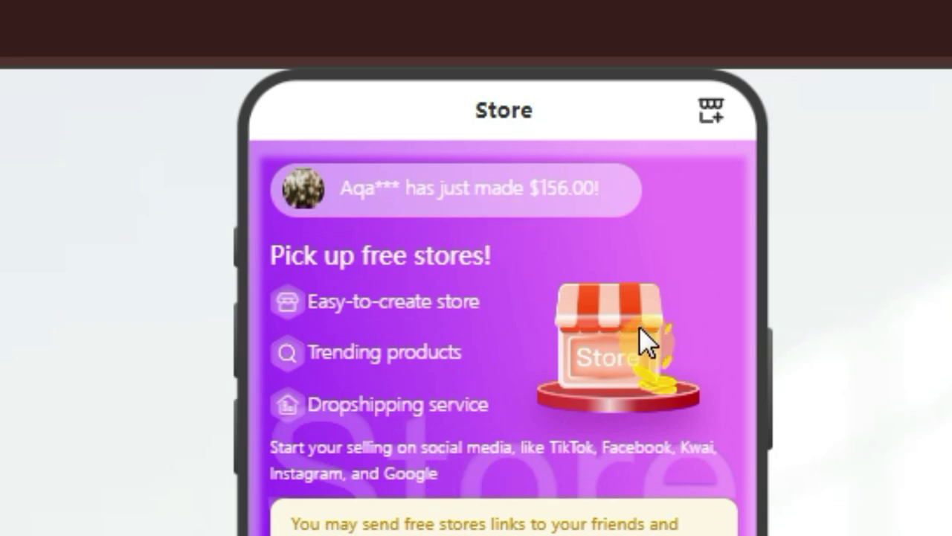
pyautogui.click(710, 116)
pyautogui.click(710, 116)
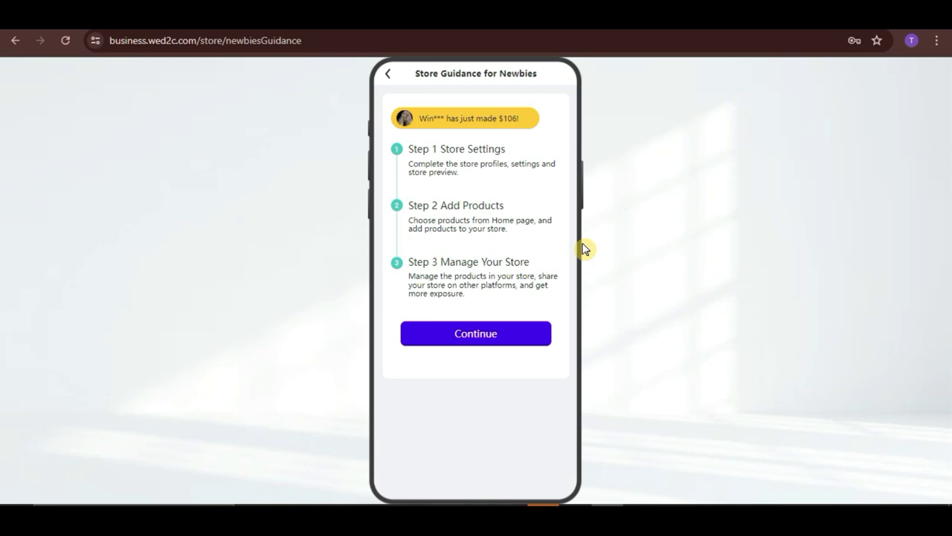
# Step: Enter 'dlshop' as the Store URL and activate the new store
pyautogui.click(508, 333)
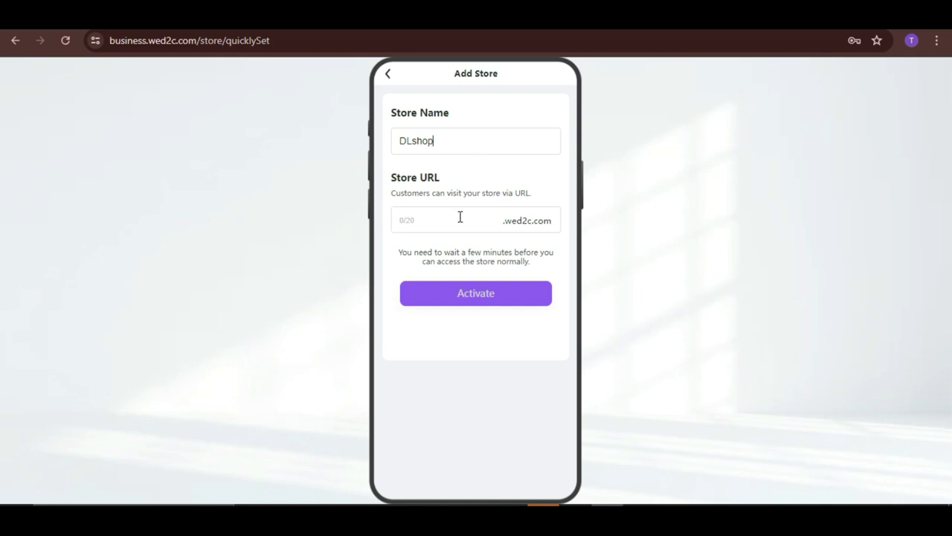
pyautogui.click(460, 217)
pyautogui.write('dl')
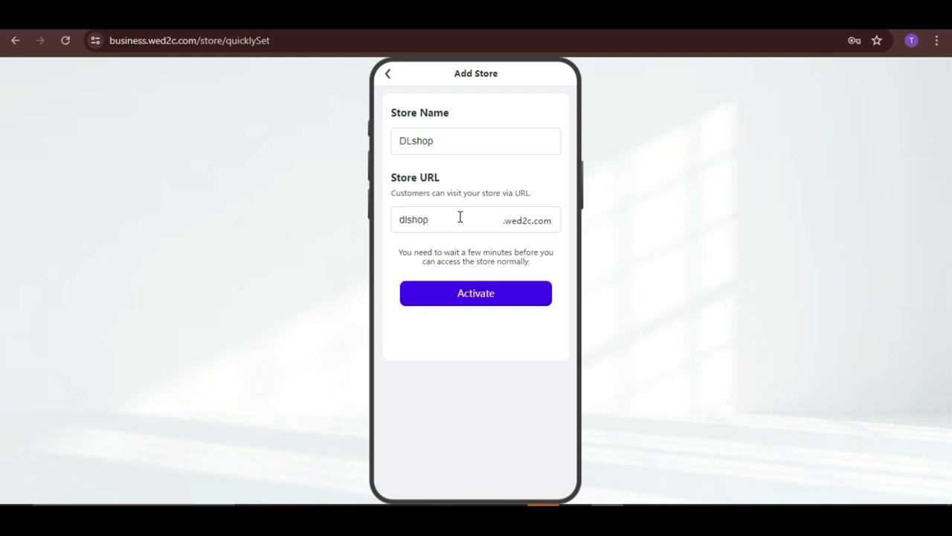
pyautogui.write('shop')
pyautogui.click(467, 295)
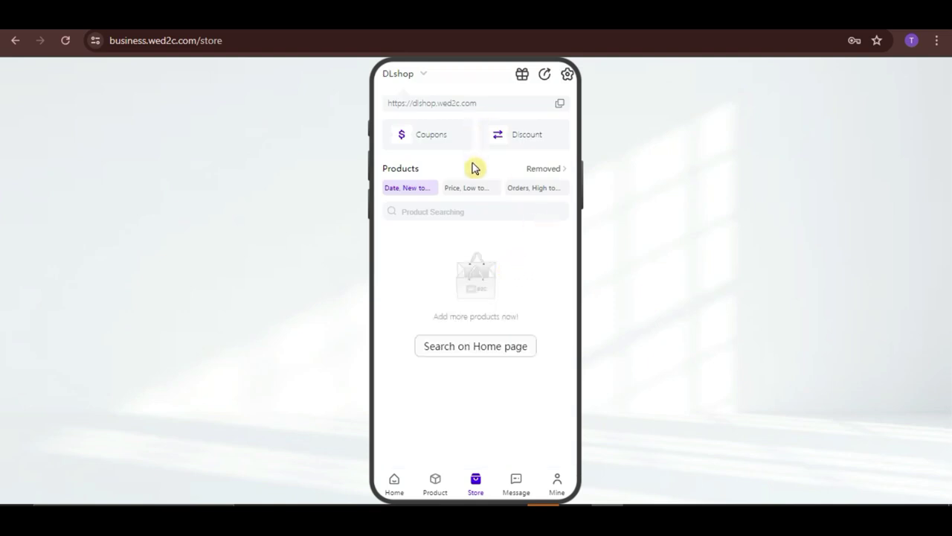
# Step: Return to the misting fan product page on CJdropshipping
pyautogui.click(482, 280)
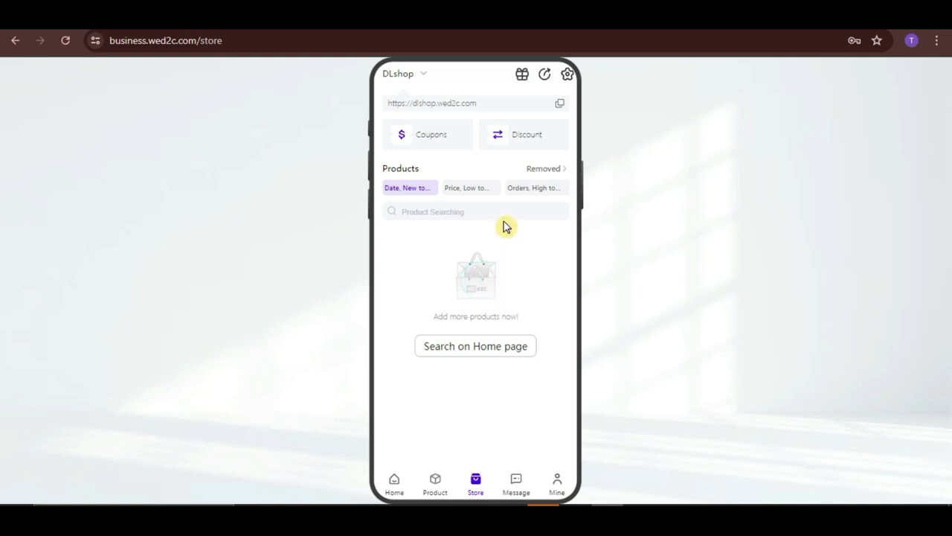
pyautogui.click(479, 101)
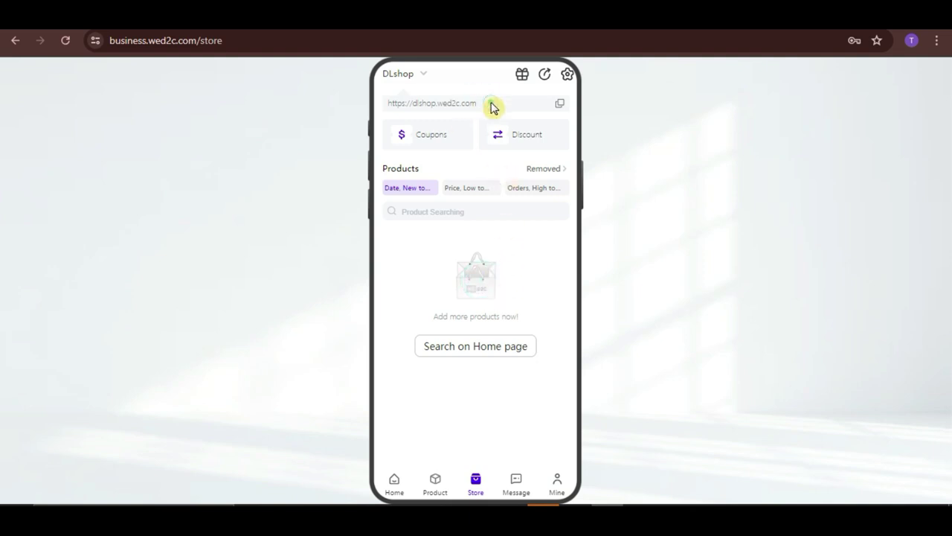
pyautogui.click(488, 101)
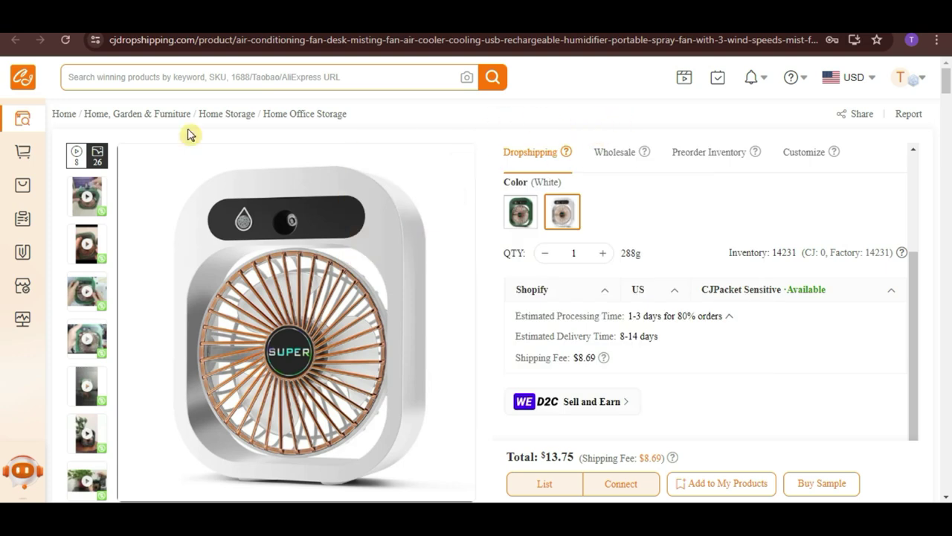
# Step: From the CJ home page, open the New Watermelon Splitter and scroll its details to Sell and Earn
pyautogui.click(64, 116)
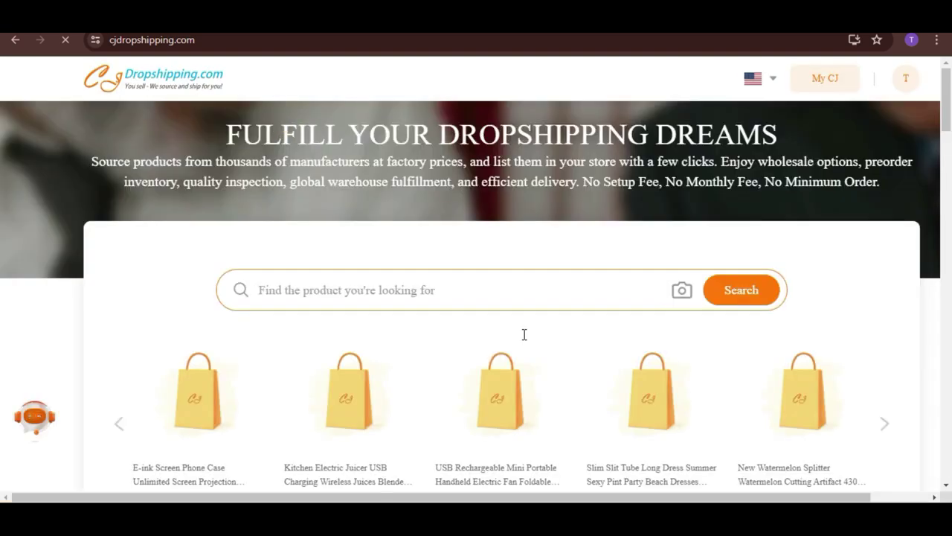
pyautogui.scroll(-1, 523, 334)
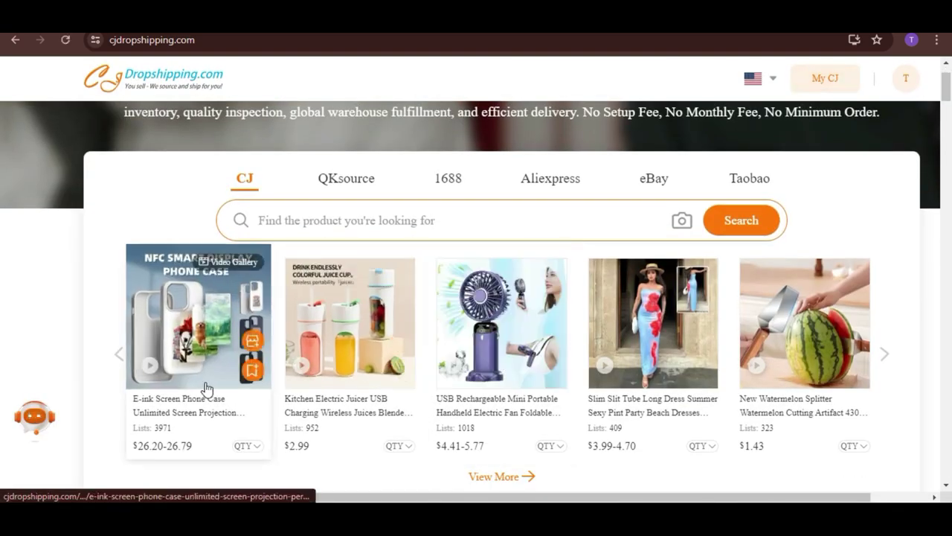
pyautogui.scroll(-1, 389, 425)
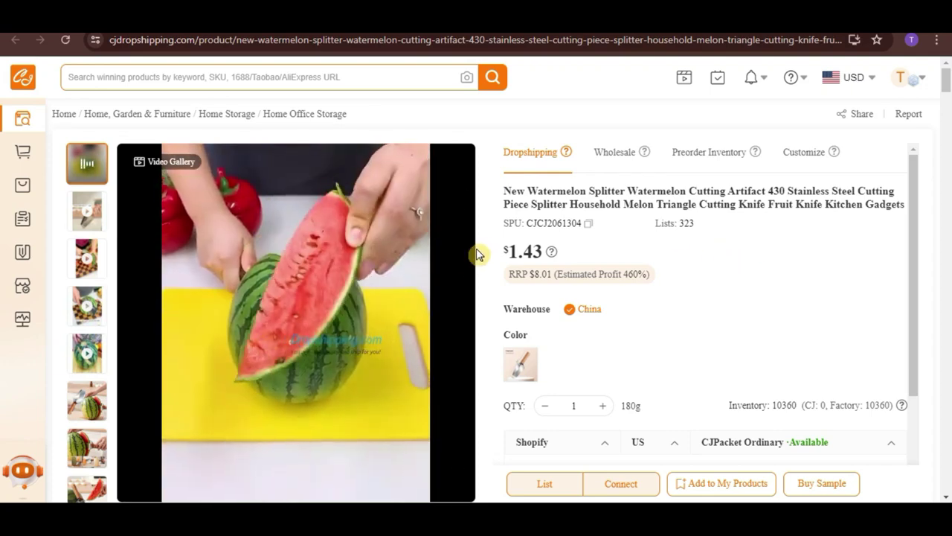
pyautogui.moveTo(459, 264)
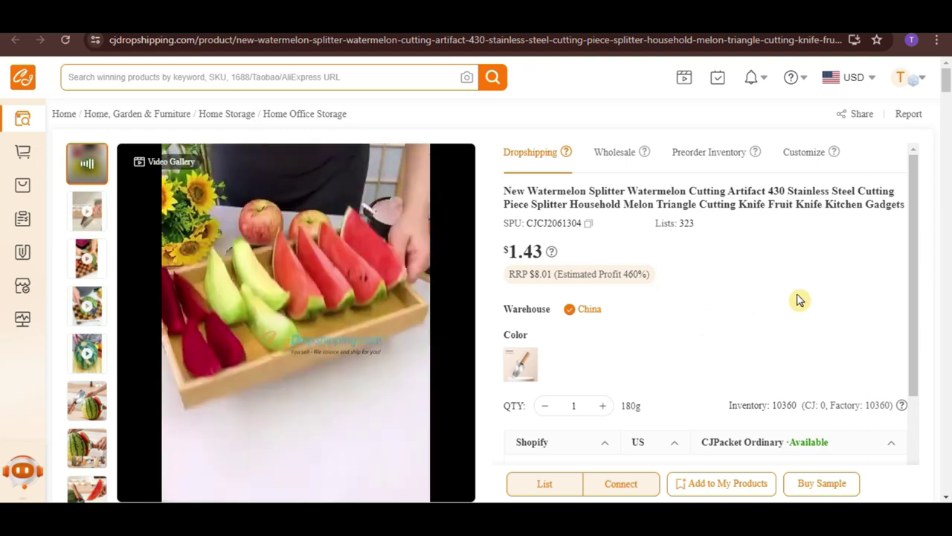
pyautogui.moveTo(917, 280); pyautogui.dragTo(927, 382)
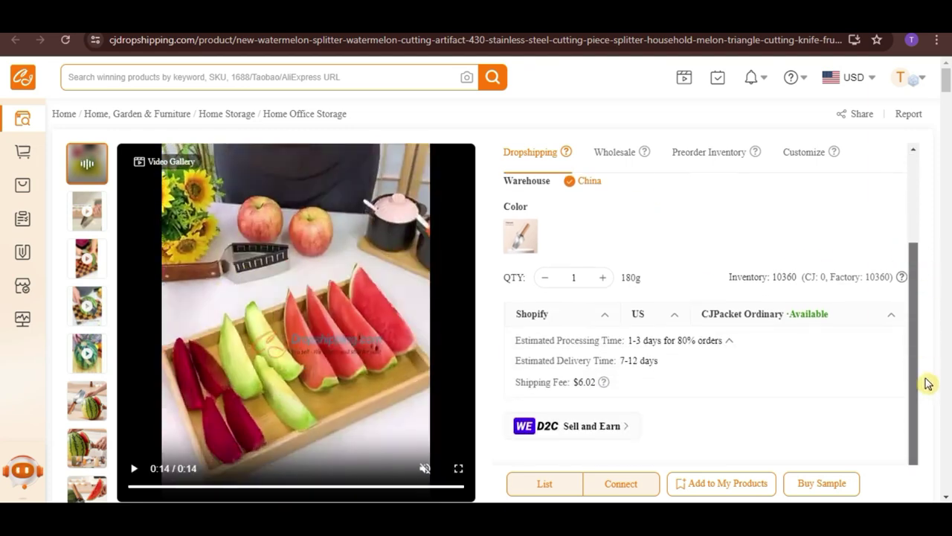
# Step: Through WED2C Sell and Earn, promote the splitter in DLshop and confirm the 8.57 earnings price
pyautogui.click(596, 428)
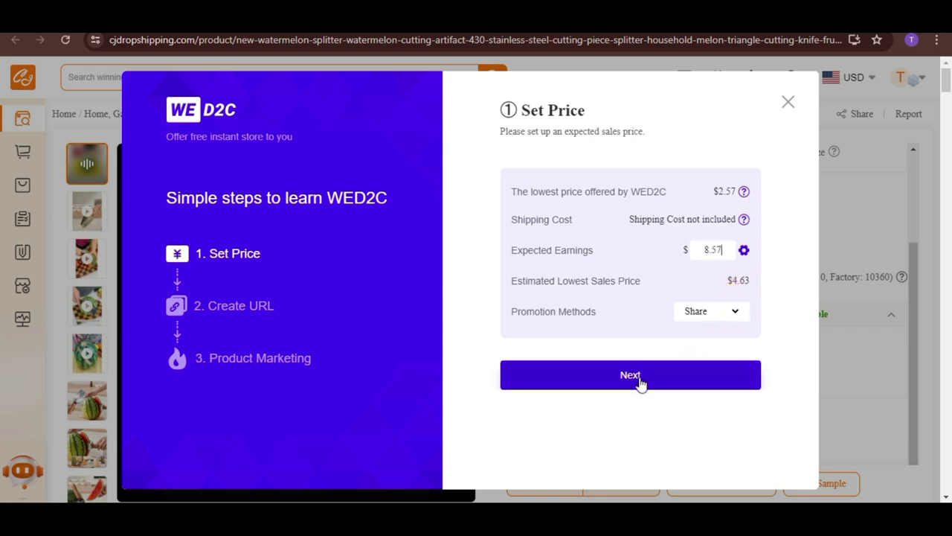
pyautogui.click(735, 314)
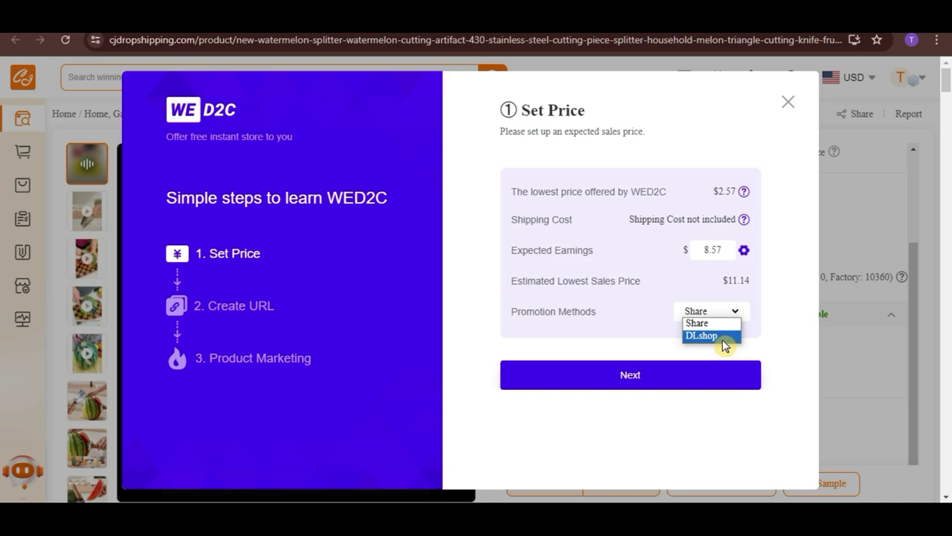
pyautogui.click(719, 343)
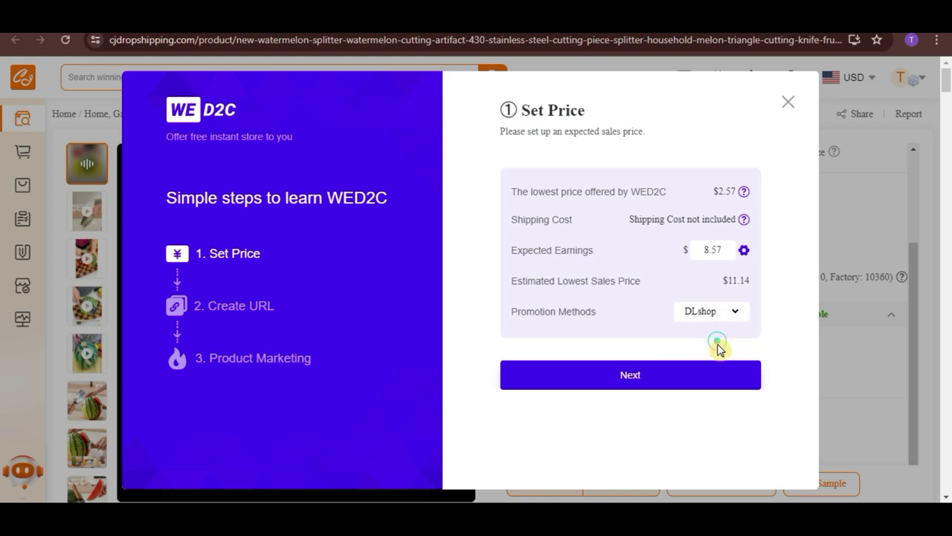
pyautogui.click(634, 381)
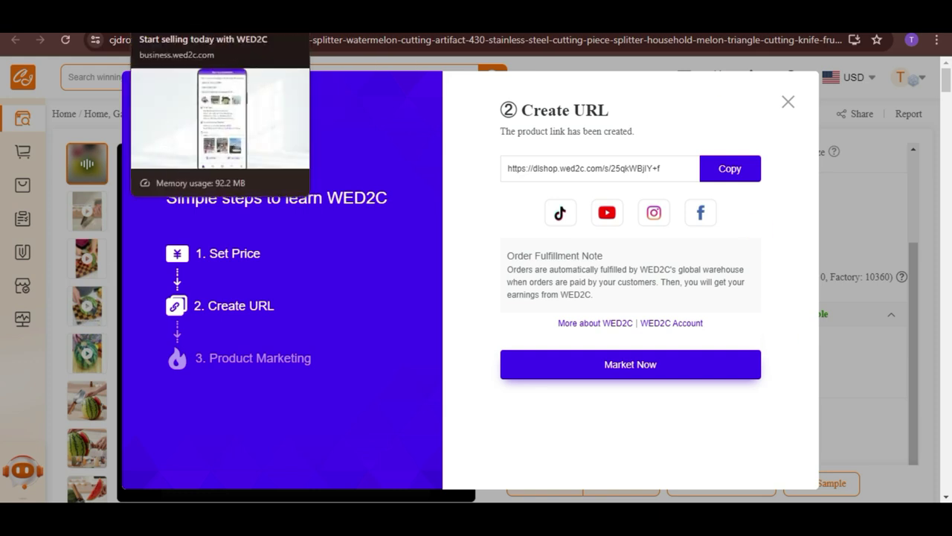
pyautogui.click(178, 22)
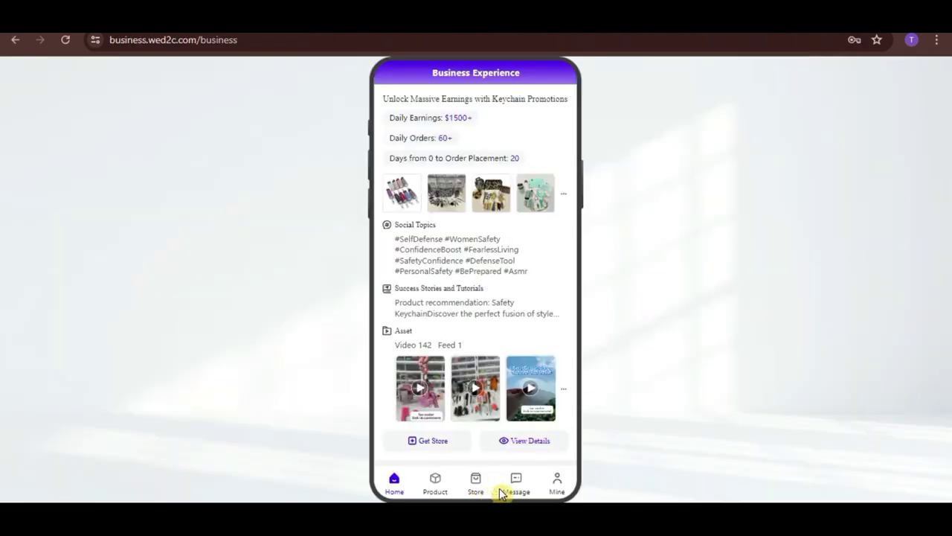
# Step: Copy the watermelon splitter's share link from the DLshop store into a new browser tab
pyautogui.click(476, 485)
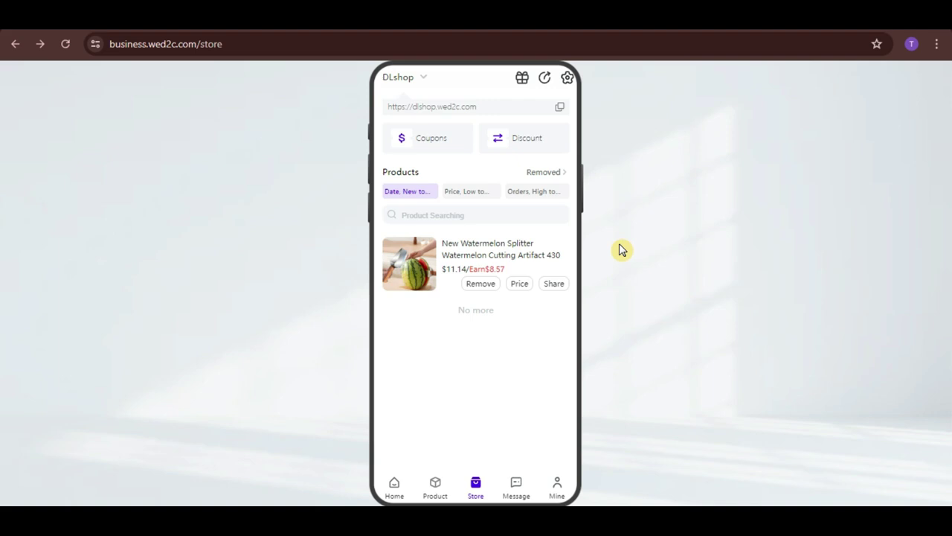
pyautogui.click(558, 282)
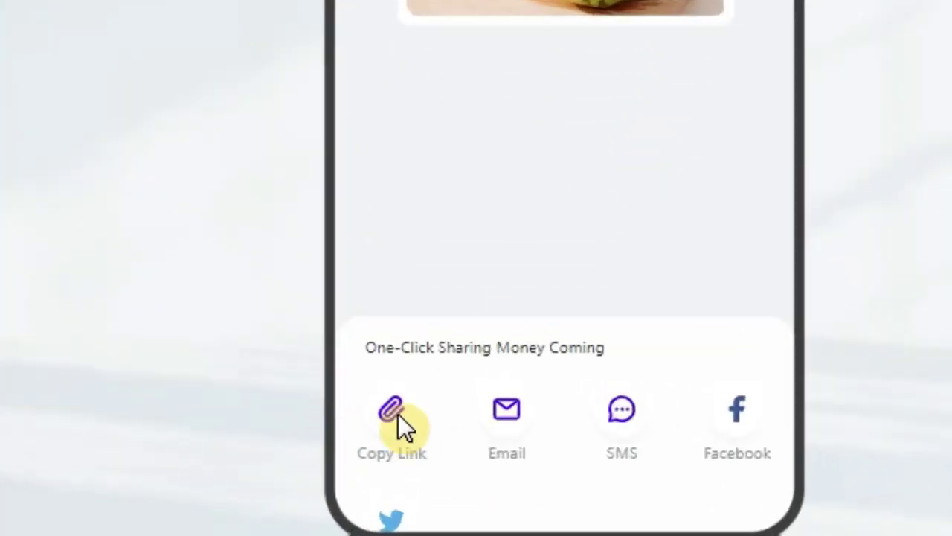
pyautogui.click(398, 420)
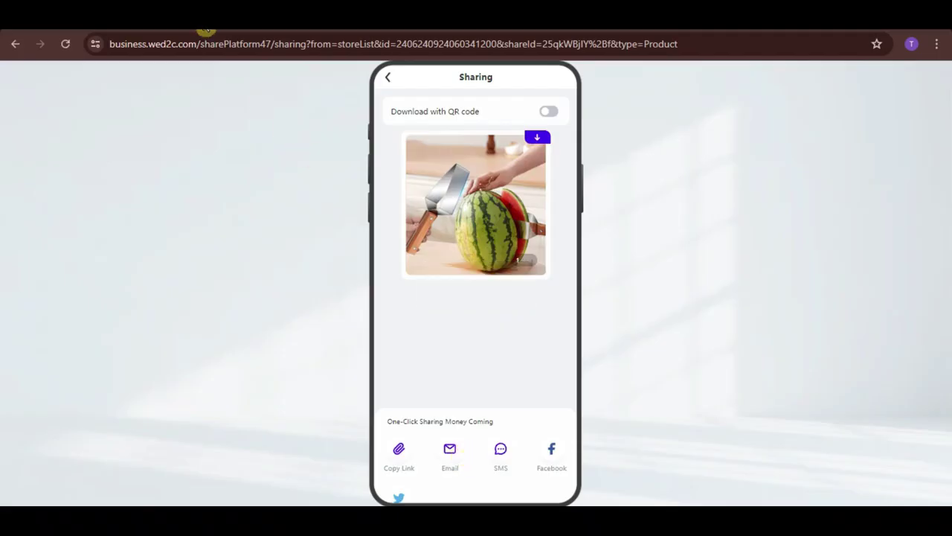
pyautogui.click(207, 30)
# Step: Load the pasted share link, go to DLshop's home page, and open then close the chat panel
pyautogui.hotkey('ctrl', 'v')
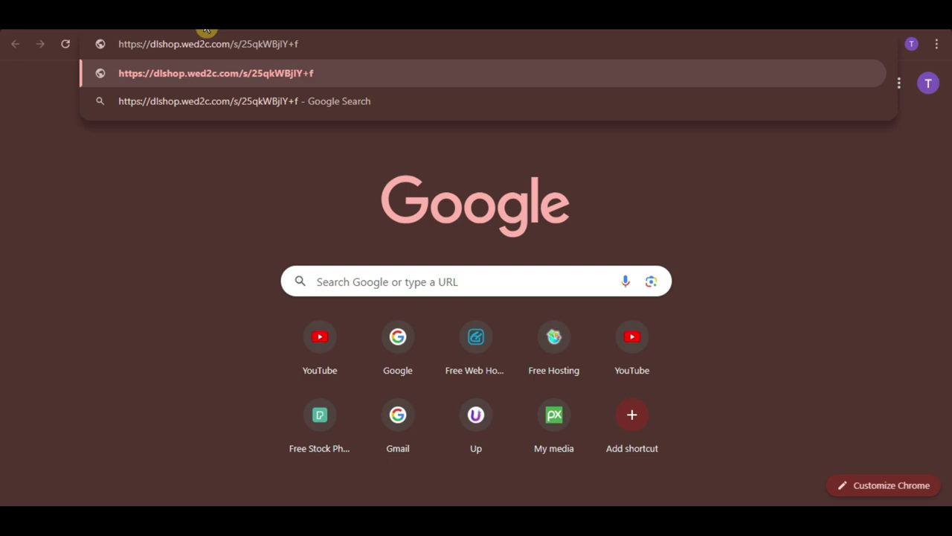
pyautogui.press('Return')
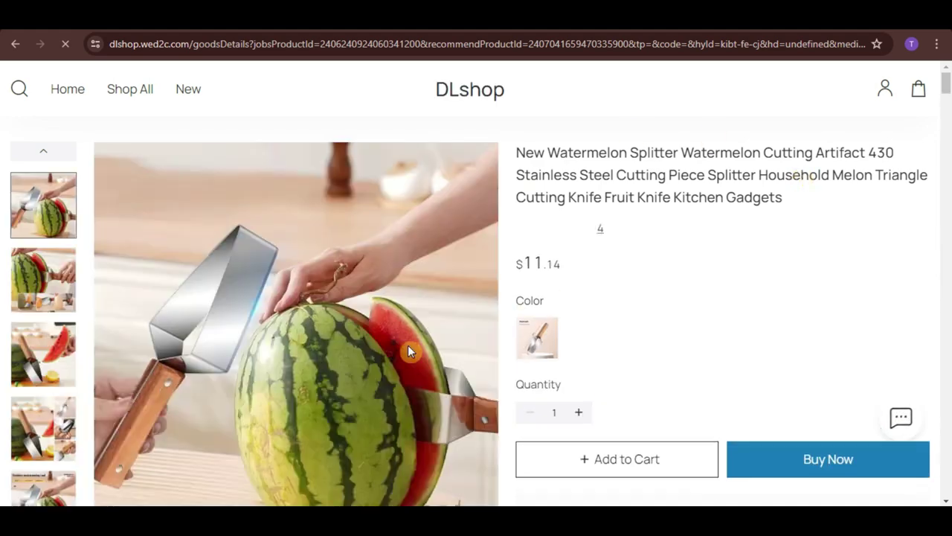
pyautogui.moveTo(945, 85); pyautogui.dragTo(921, 83)
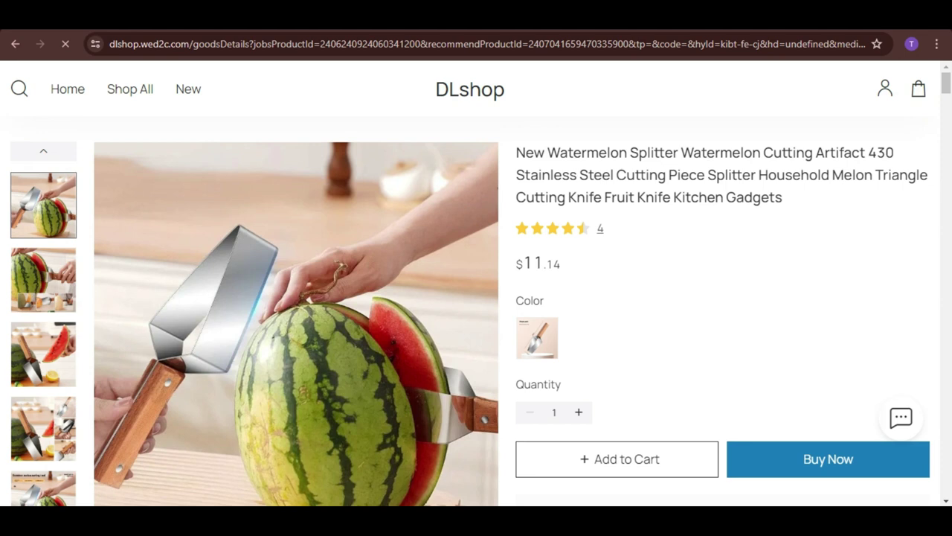
pyautogui.click(74, 92)
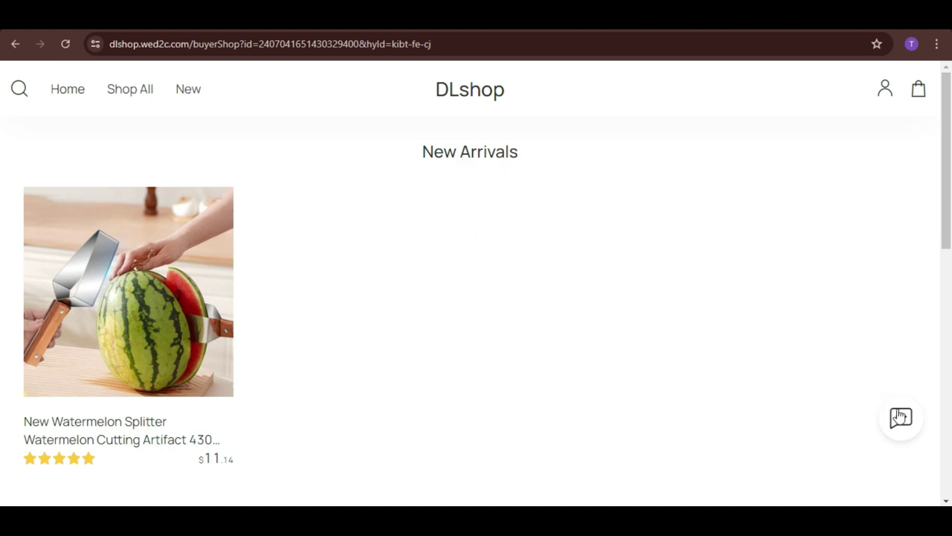
pyautogui.click(901, 418)
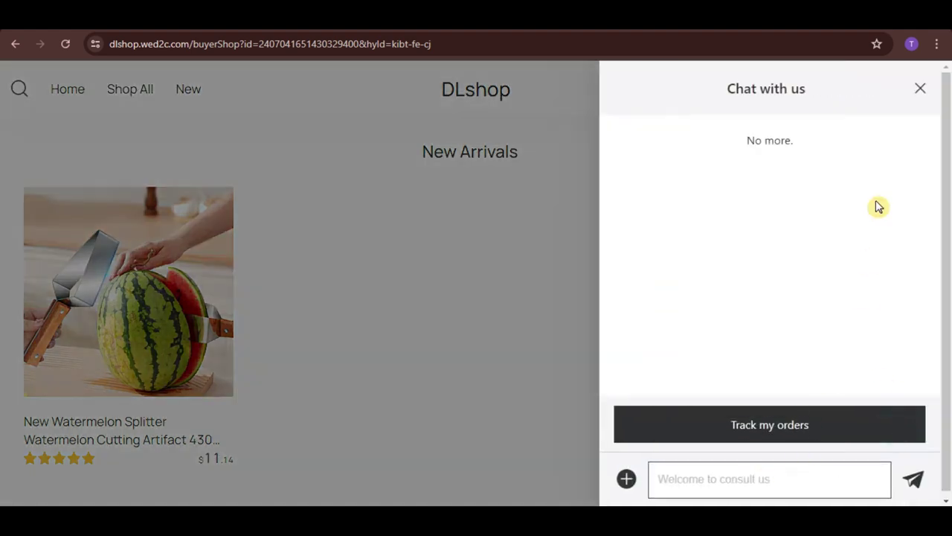
pyautogui.click(921, 89)
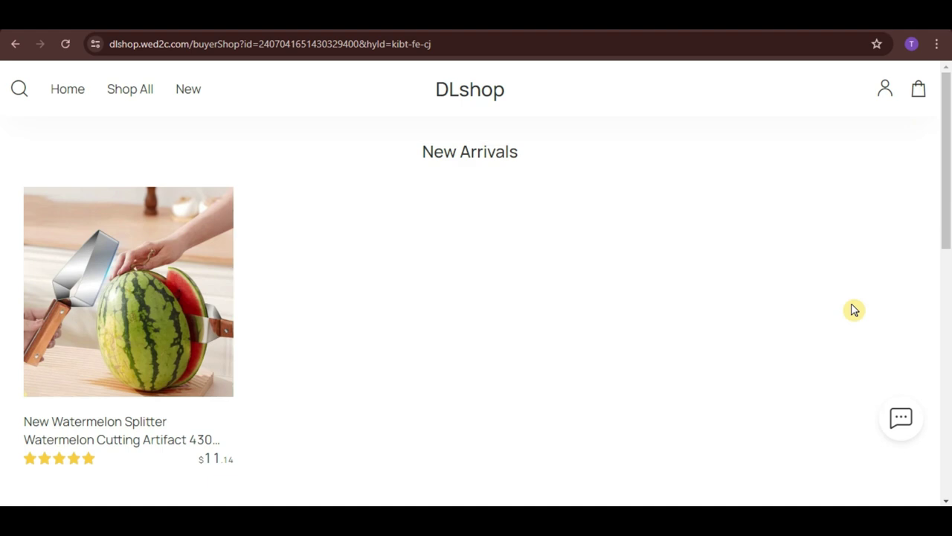